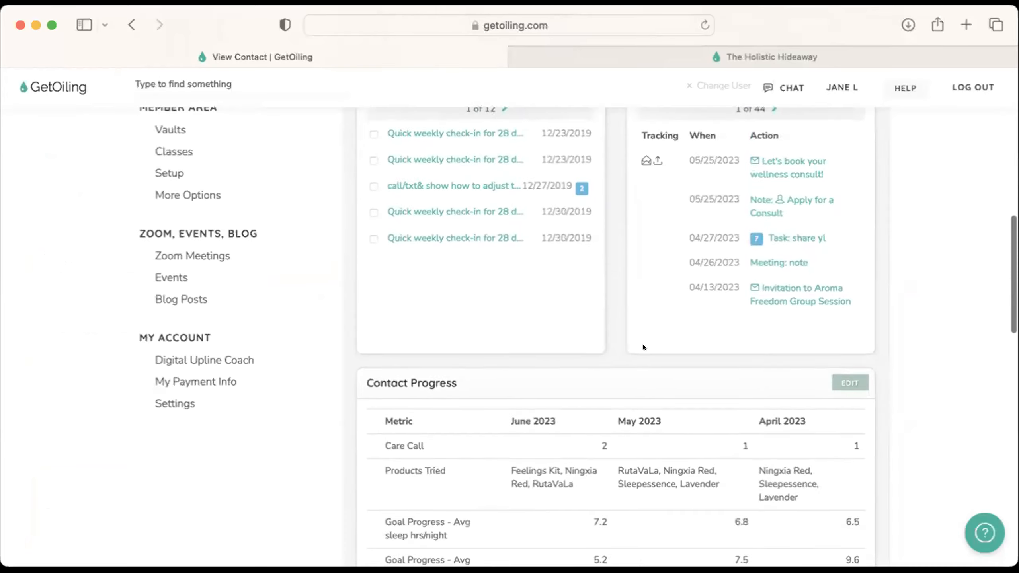
# Step: Review the contact's details, background info, to-dos and past actions, and show the activity from the last 120 days
pyautogui.scroll(14, 644, 346)
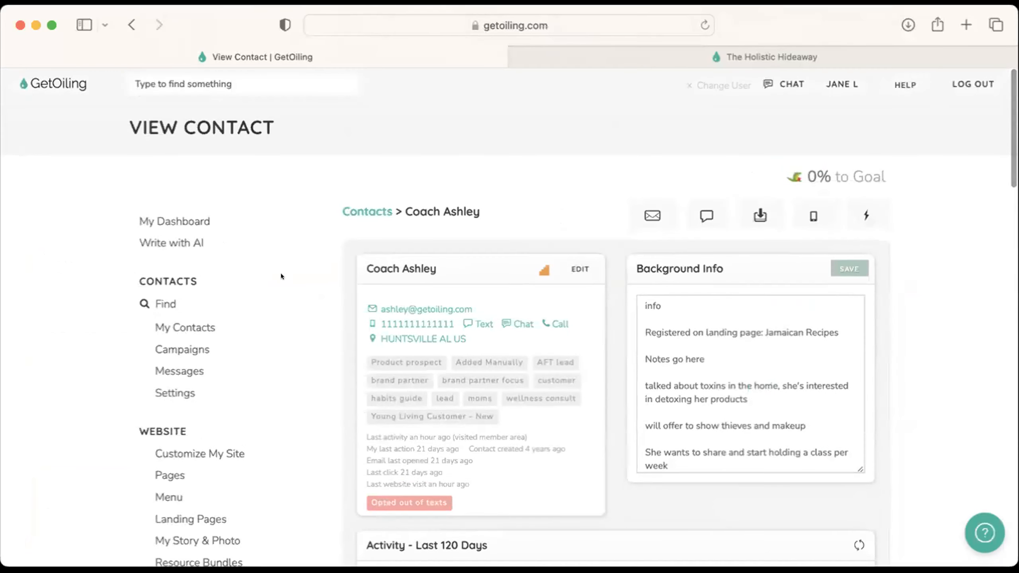
pyautogui.scroll(-5, 521, 359)
pyautogui.scroll(3, 524, 360)
pyautogui.scroll(-5, 754, 319)
pyautogui.scroll(6, 754, 320)
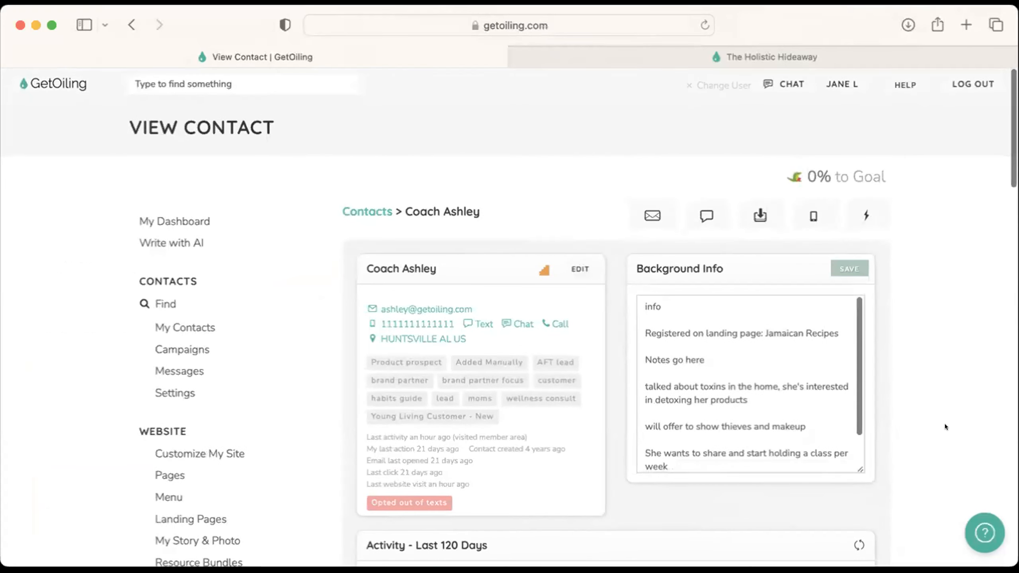
pyautogui.scroll(-5, 941, 410)
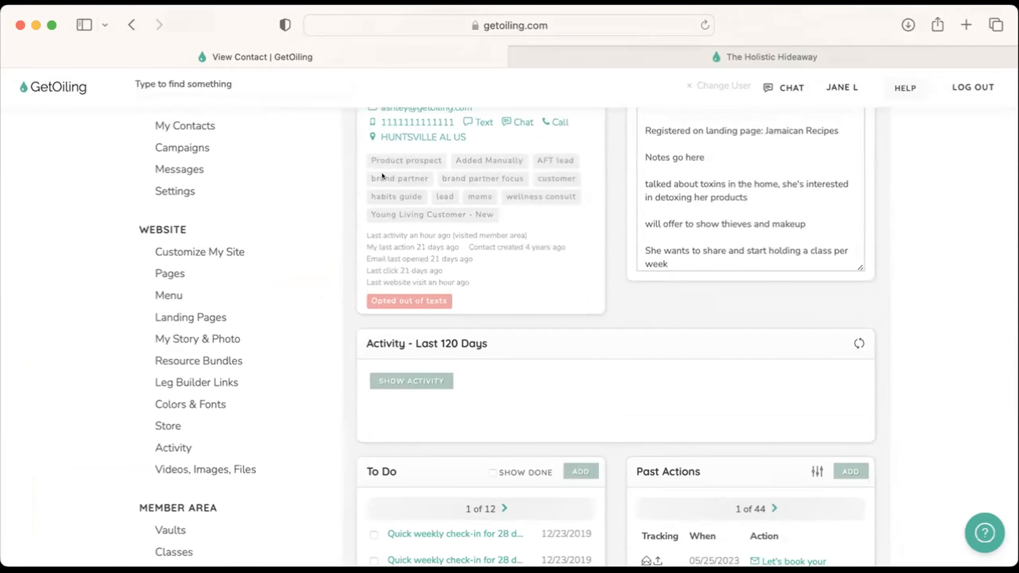
pyautogui.scroll(-6, 545, 269)
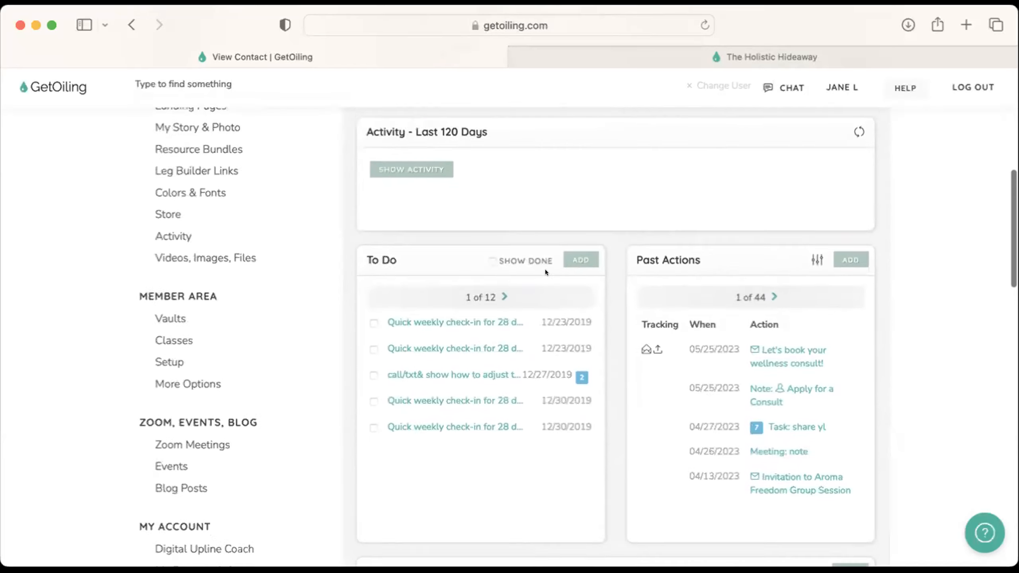
pyautogui.scroll(1, 545, 270)
pyautogui.click(379, 157)
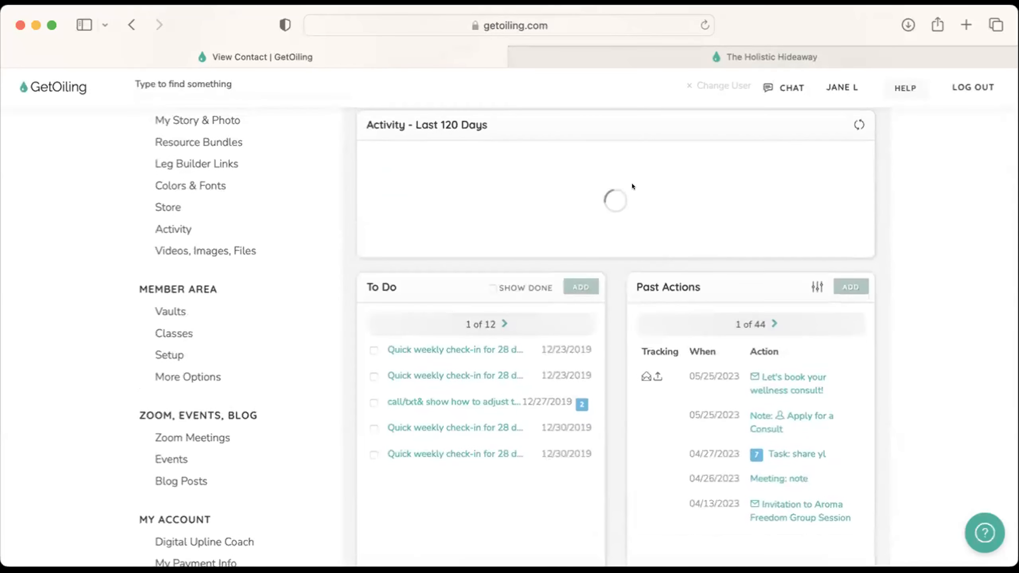
# Step: Delete the Care Call, Products Tried, average sleep and average daily stress metrics from the Contact Progress table
pyautogui.scroll(-20, 893, 197)
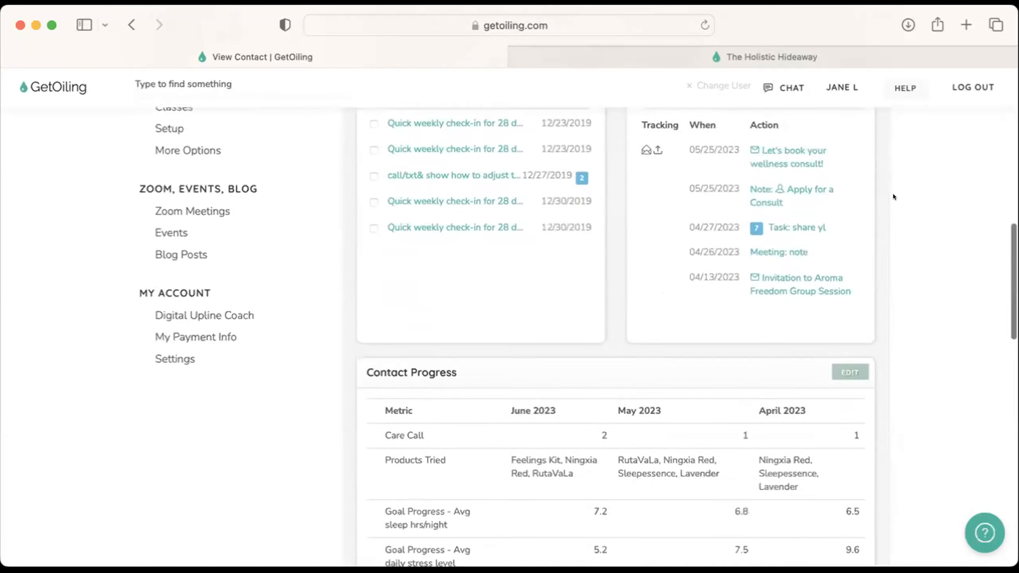
pyautogui.scroll(10, 893, 196)
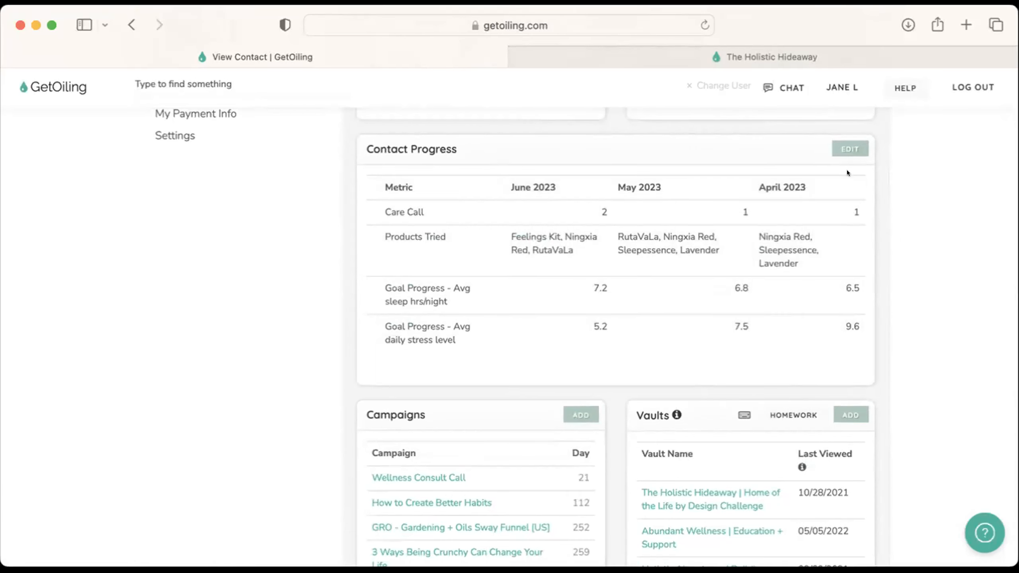
pyautogui.click(847, 150)
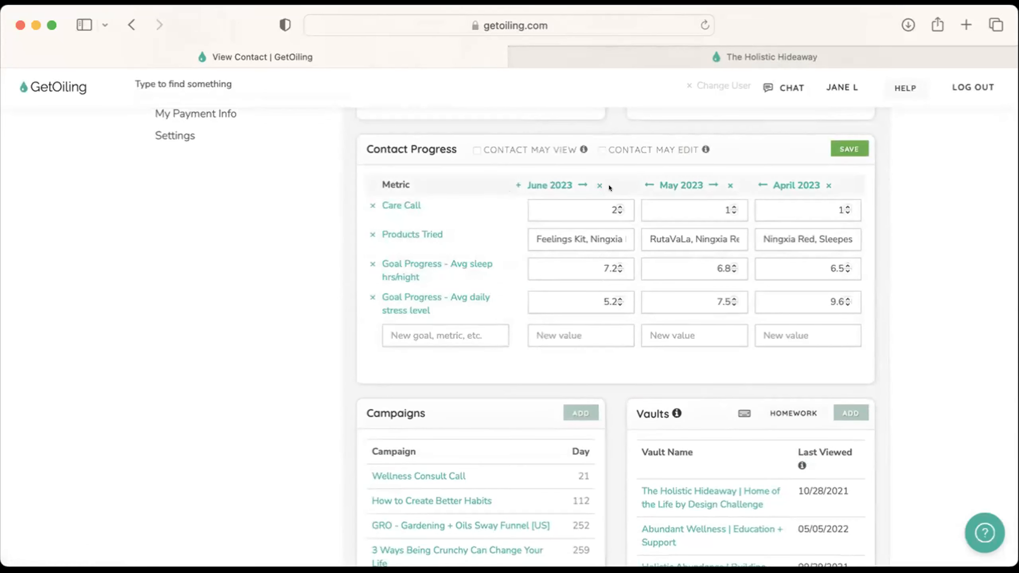
pyautogui.click(369, 297)
pyautogui.click(653, 307)
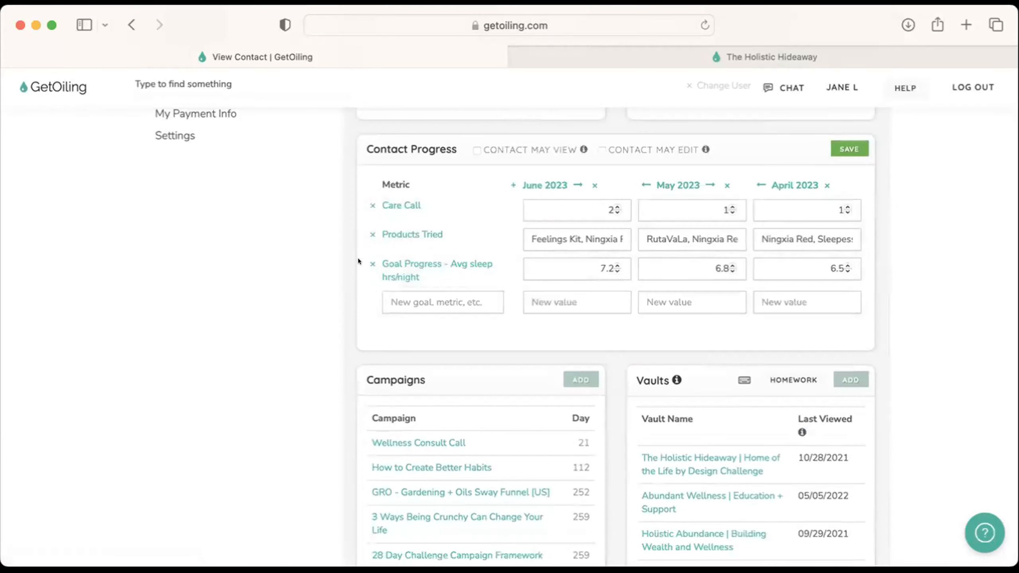
pyautogui.click(372, 263)
pyautogui.click(658, 306)
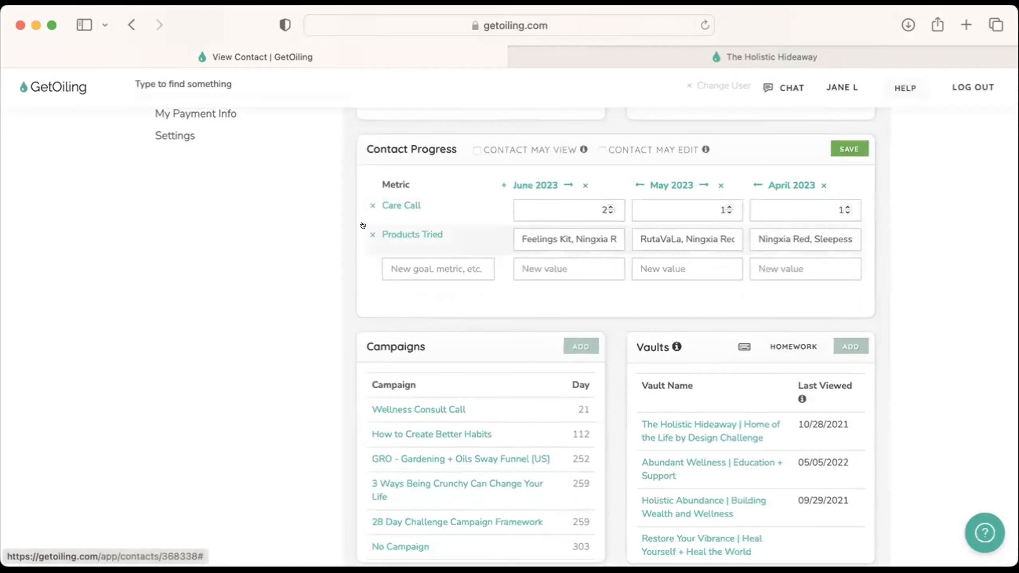
pyautogui.click(372, 234)
pyautogui.click(651, 307)
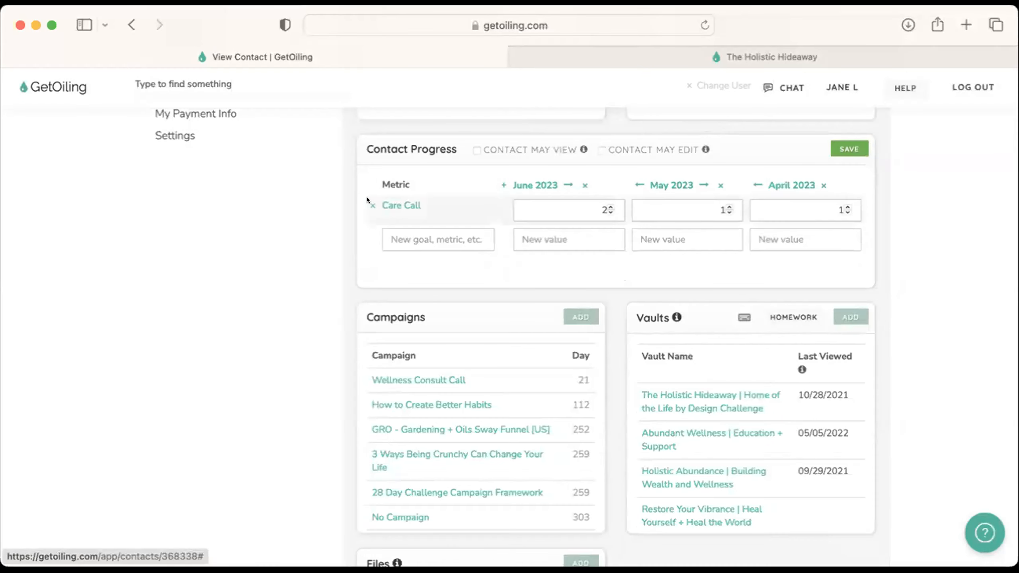
pyautogui.click(372, 205)
pyautogui.click(650, 306)
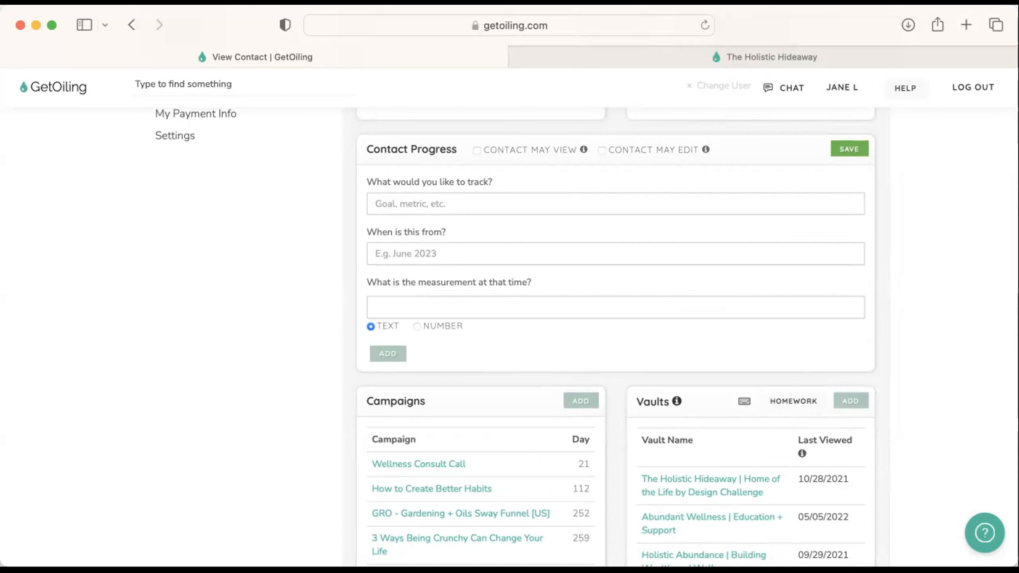
# Step: Fill in a new progress metric "Event Attended" from "May 2023" with 0 as a number measurement
pyautogui.click(477, 198)
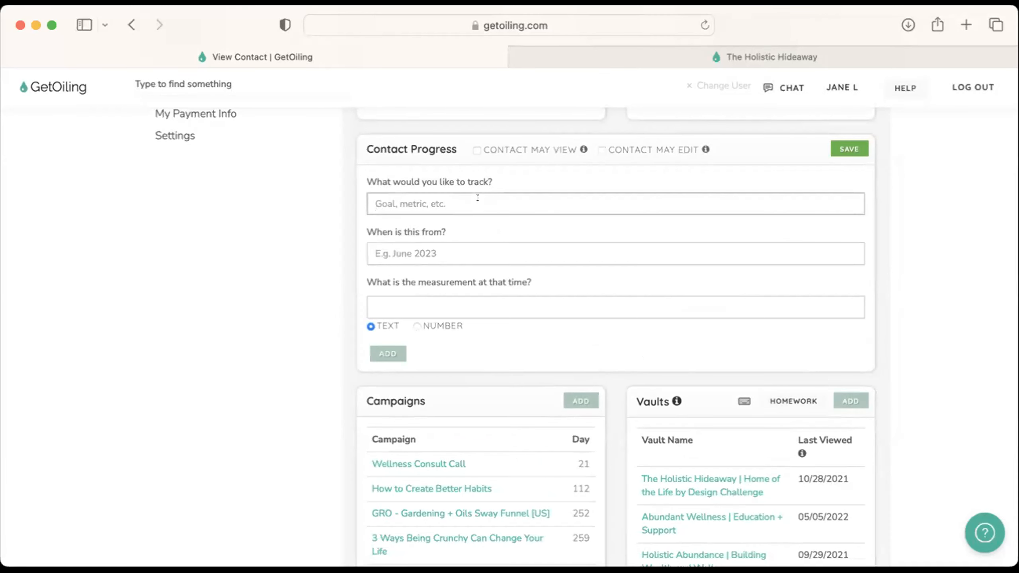
pyautogui.write('Event Attended')
pyautogui.press('Tab')
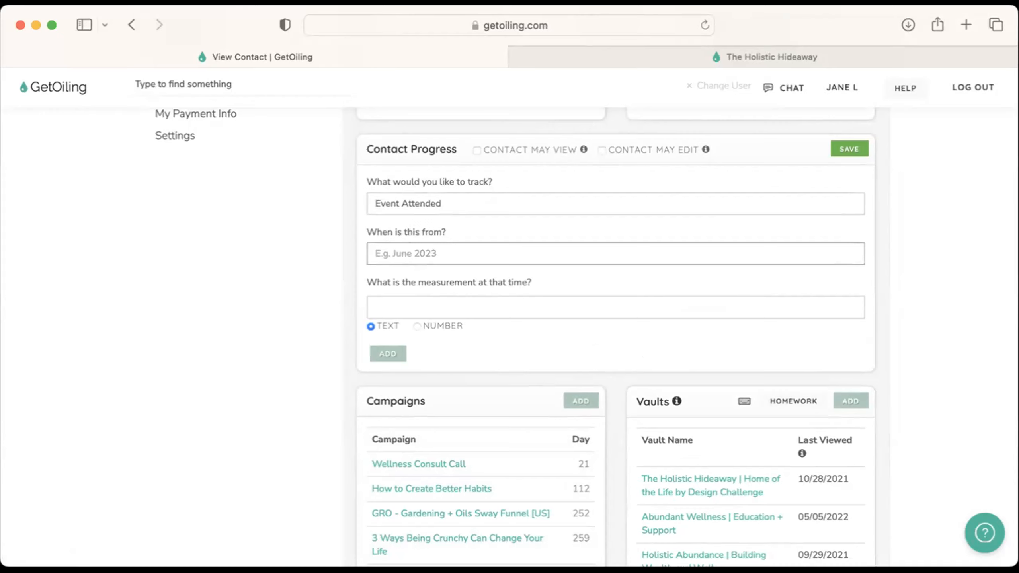
pyautogui.write('May 20')
pyautogui.press('BackSpace')
pyautogui.press('BackSpace')
pyautogui.press('BackSpace')
pyautogui.write('2023')
pyautogui.click(456, 300)
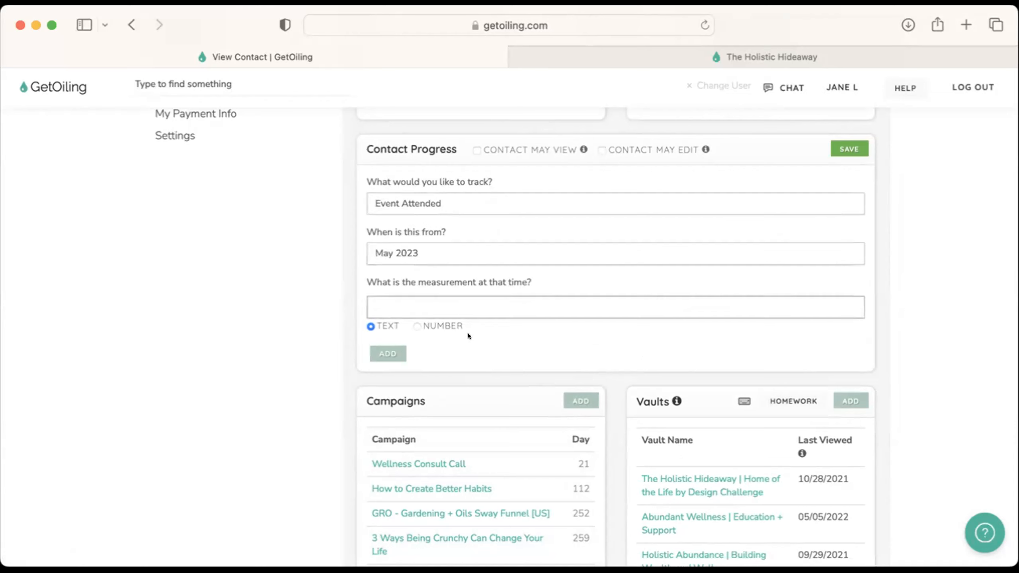
pyautogui.write('0')
pyautogui.click(417, 324)
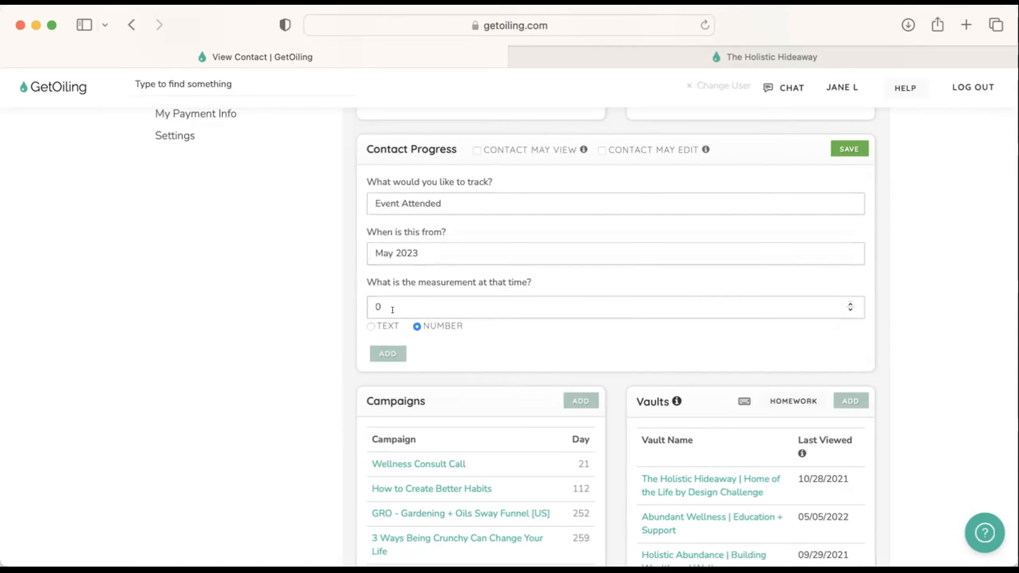
# Step: Replace the new metric's time frame with "Week of June 4 2023"
pyautogui.tripleClick(409, 253)
pyautogui.click(605, 373)
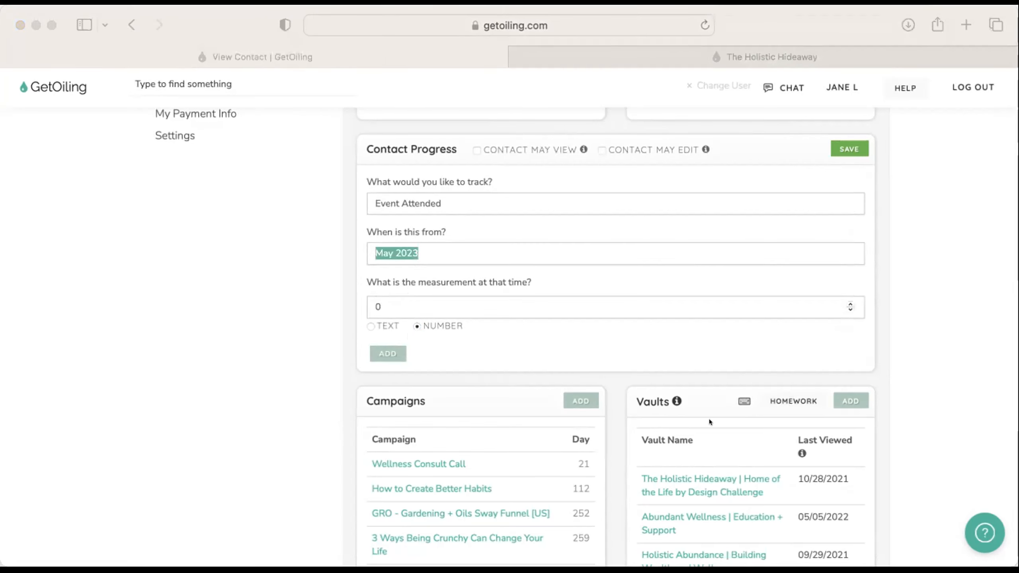
pyautogui.click(116, 296)
pyautogui.doubleClick(407, 253)
pyautogui.write('j')
pyautogui.press('super+a')
pyautogui.write('Week o')
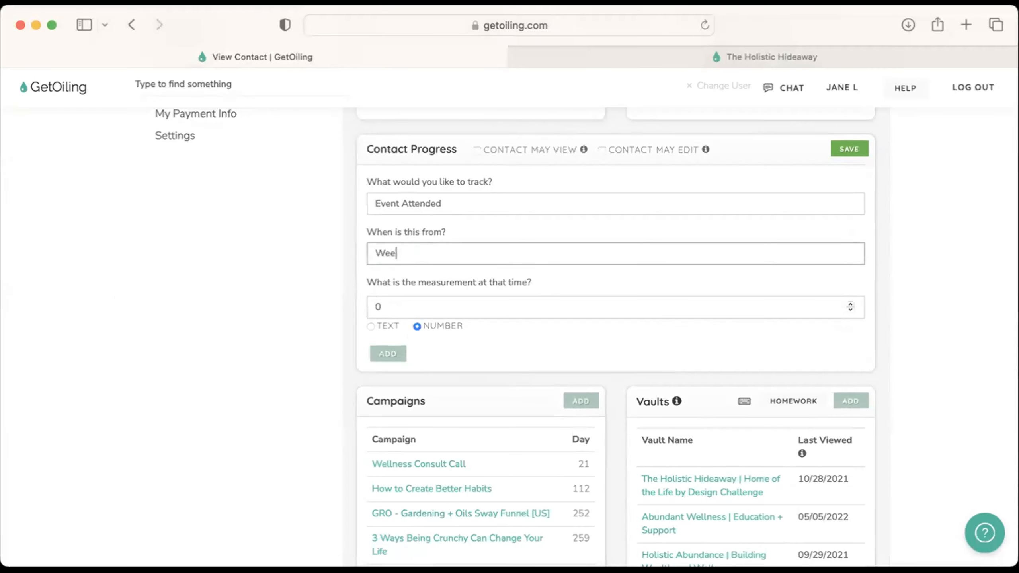
pyautogui.press('super+s')
pyautogui.write('f')
pyautogui.click(694, 469)
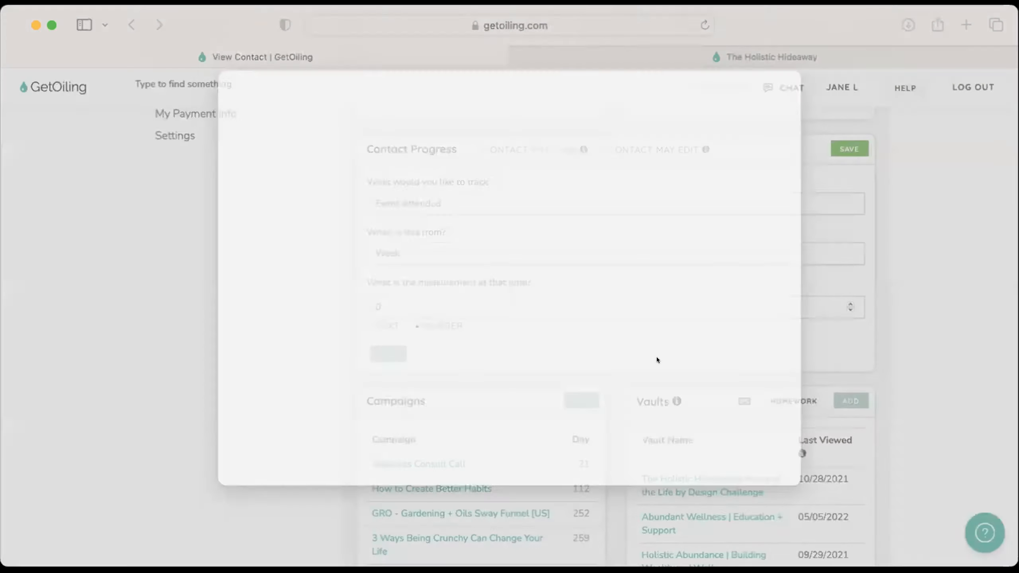
pyautogui.write('f June 4 2023')
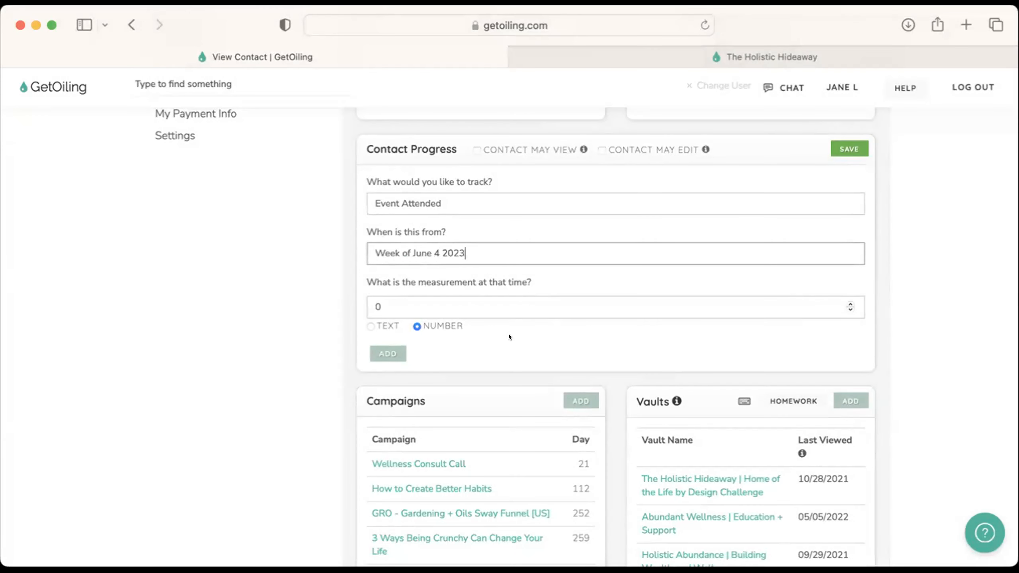
# Step: Add the completed Event Attended entry to the Contact Progress table
pyautogui.doubleClick(466, 298)
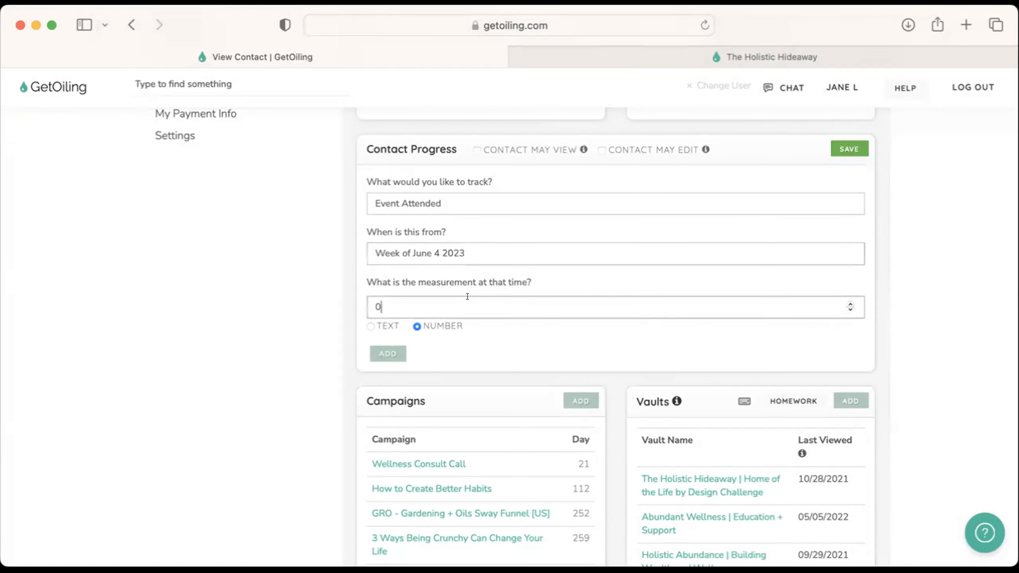
pyautogui.click(457, 347)
pyautogui.click(387, 354)
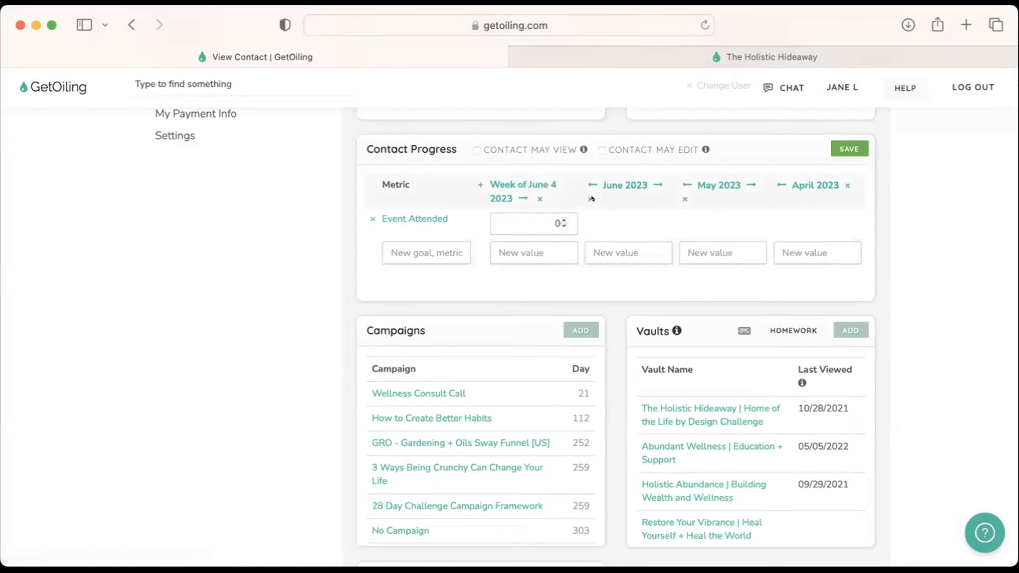
# Step: Delete the June 2023, May 2023 and April 2023 columns from the Contact Progress table
pyautogui.click(590, 198)
pyautogui.click(647, 306)
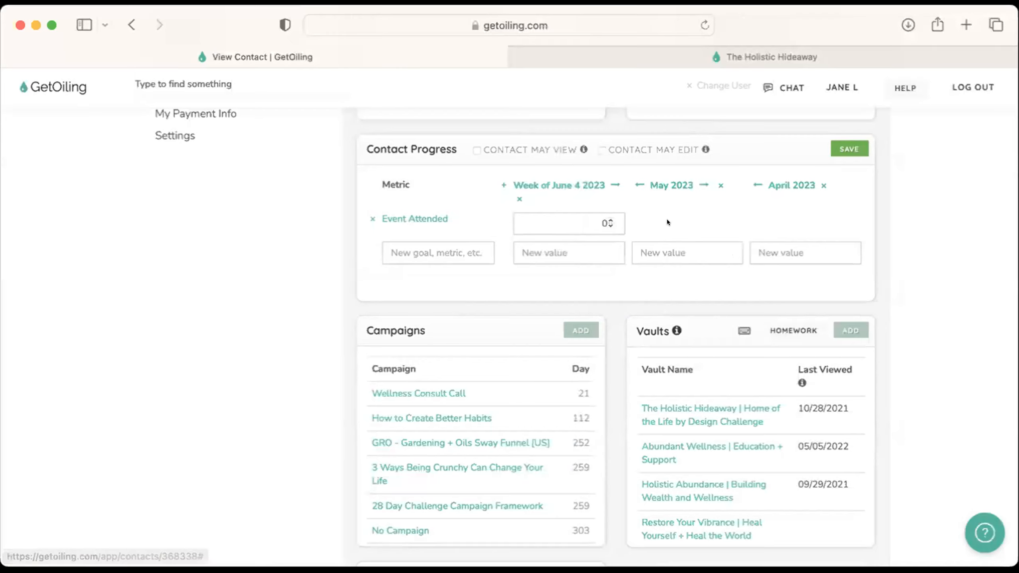
pyautogui.click(719, 184)
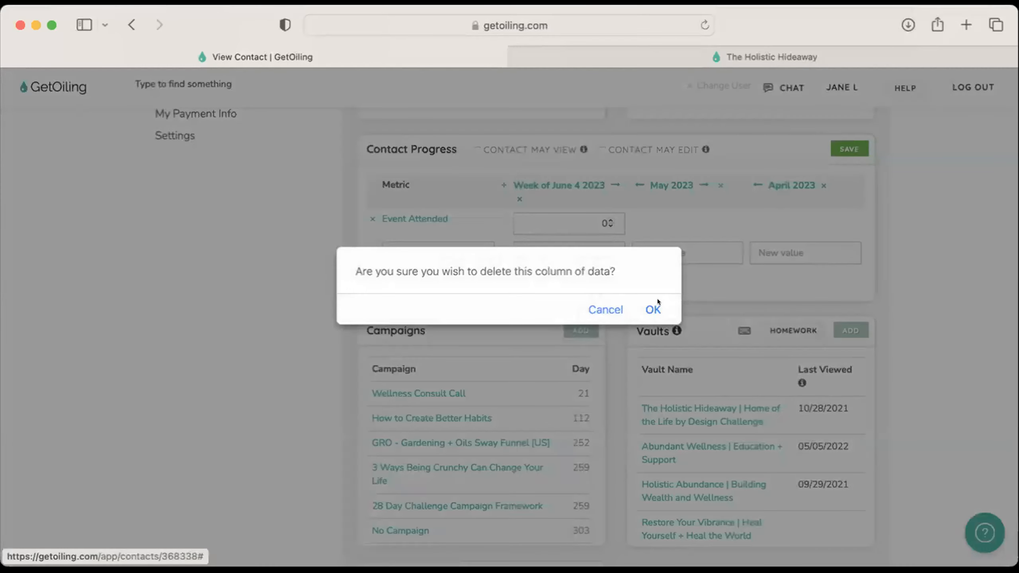
pyautogui.click(650, 308)
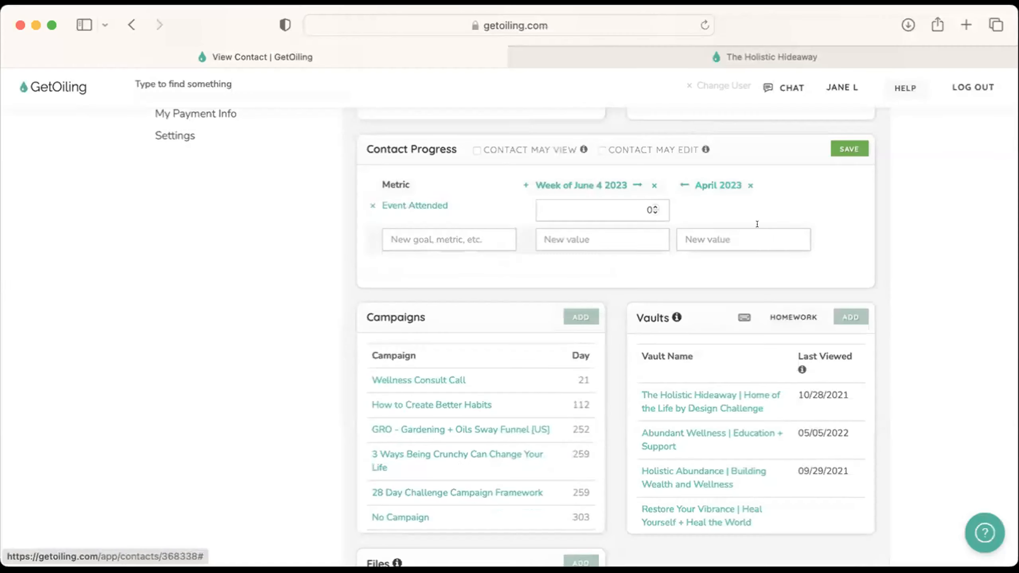
pyautogui.click(746, 185)
pyautogui.click(650, 308)
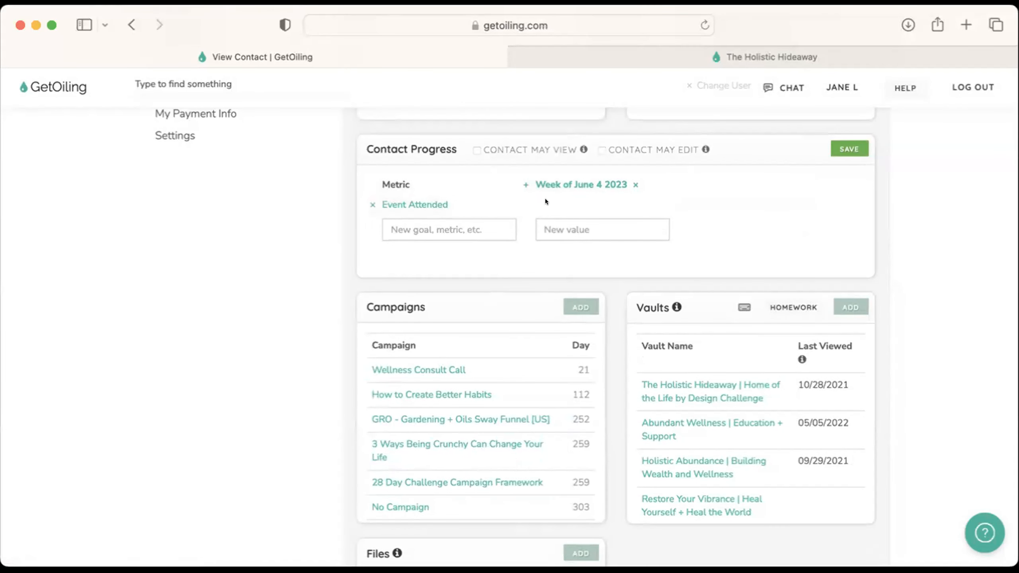
# Step: Add a new time frame column named "Week of June 12 2023" to the Contact Progress table
pyautogui.click(445, 227)
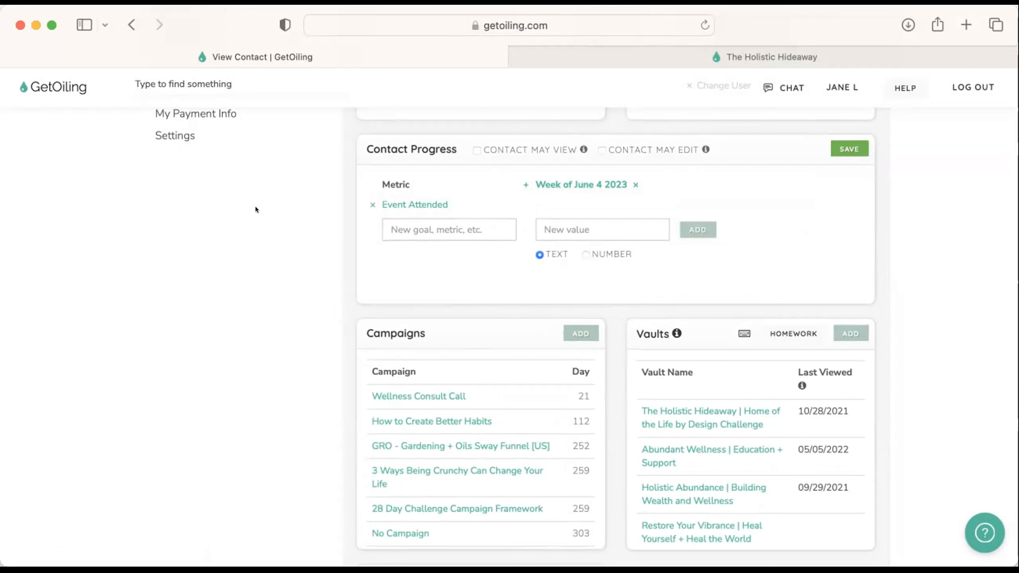
pyautogui.click(520, 179)
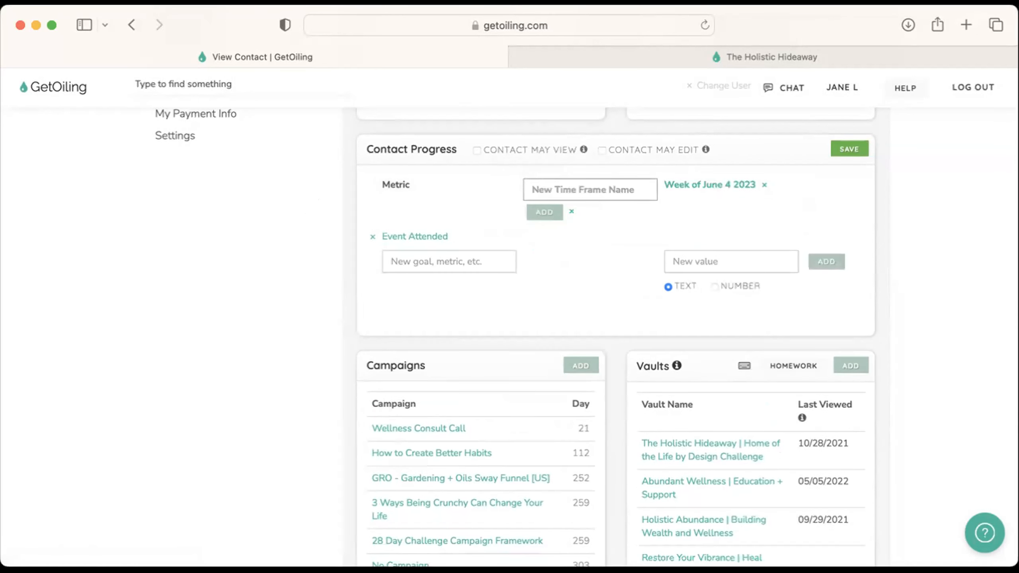
pyautogui.press('super+Tab')
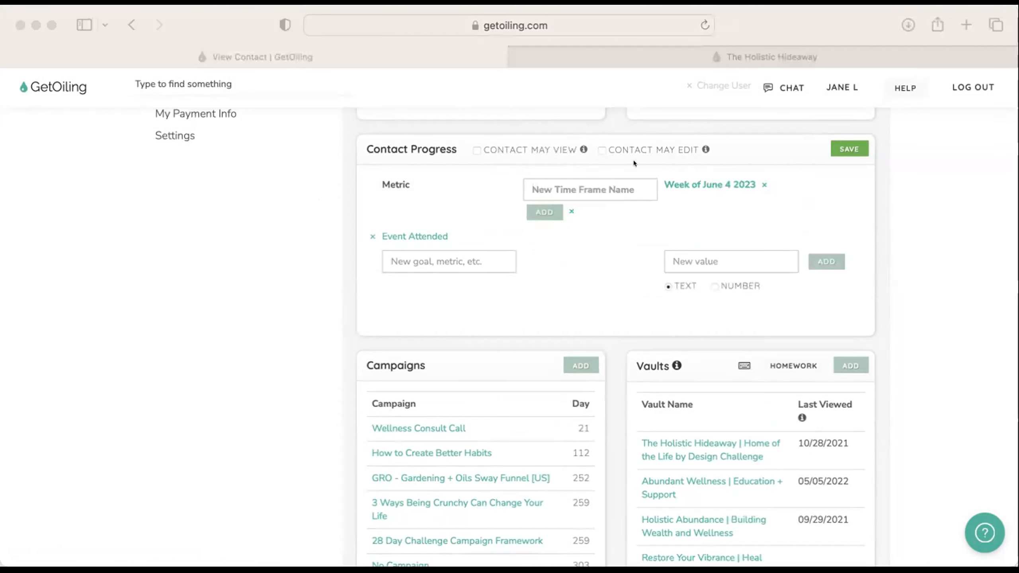
pyautogui.press('super+Tab')
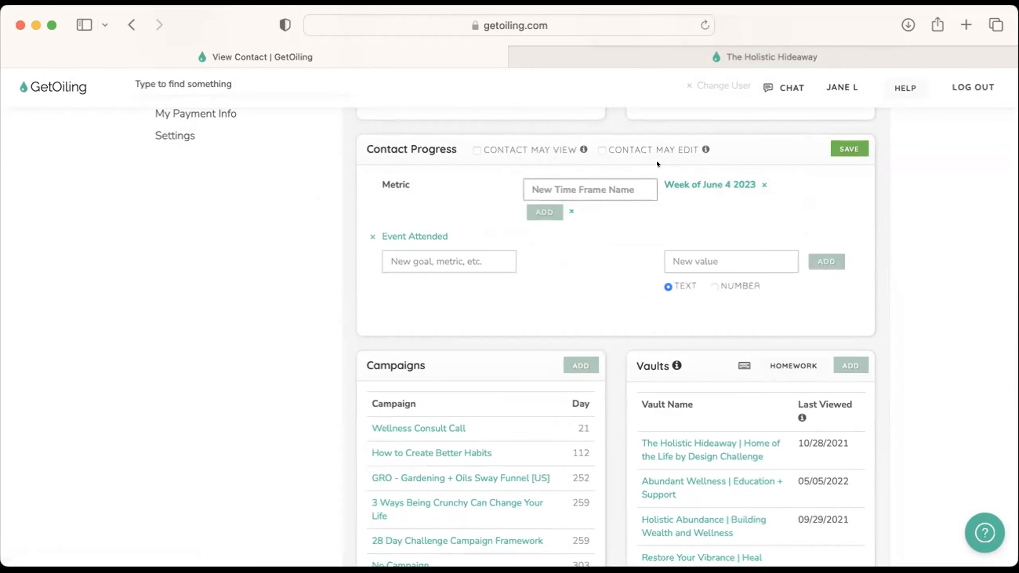
pyautogui.write('Week of June ')
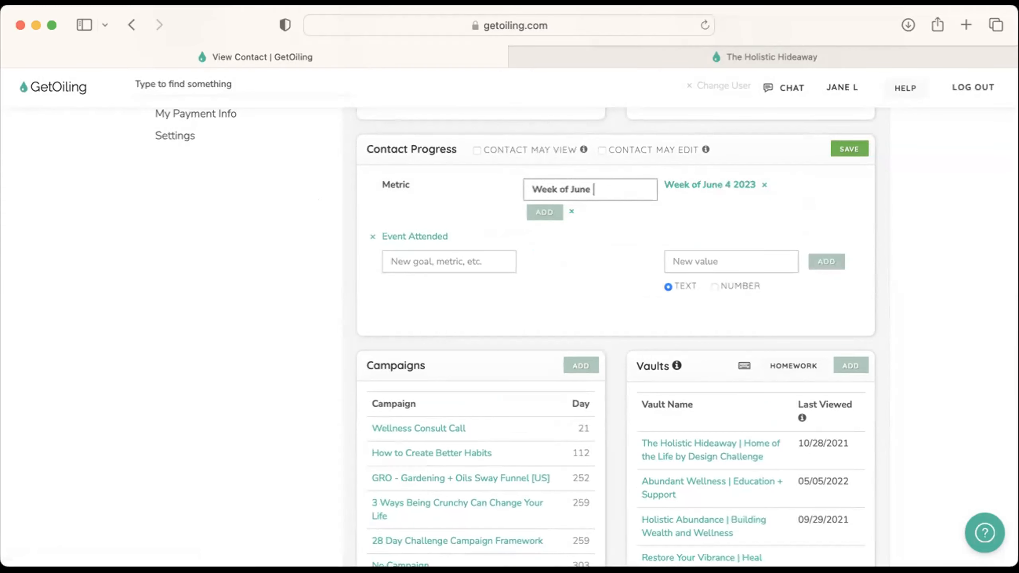
pyautogui.write('12 2023')
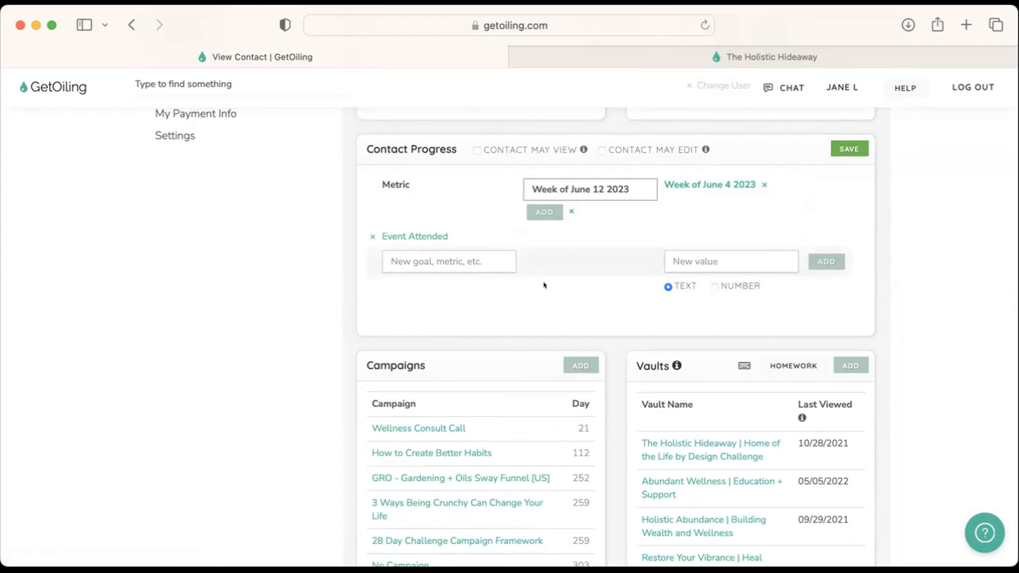
pyautogui.click(532, 212)
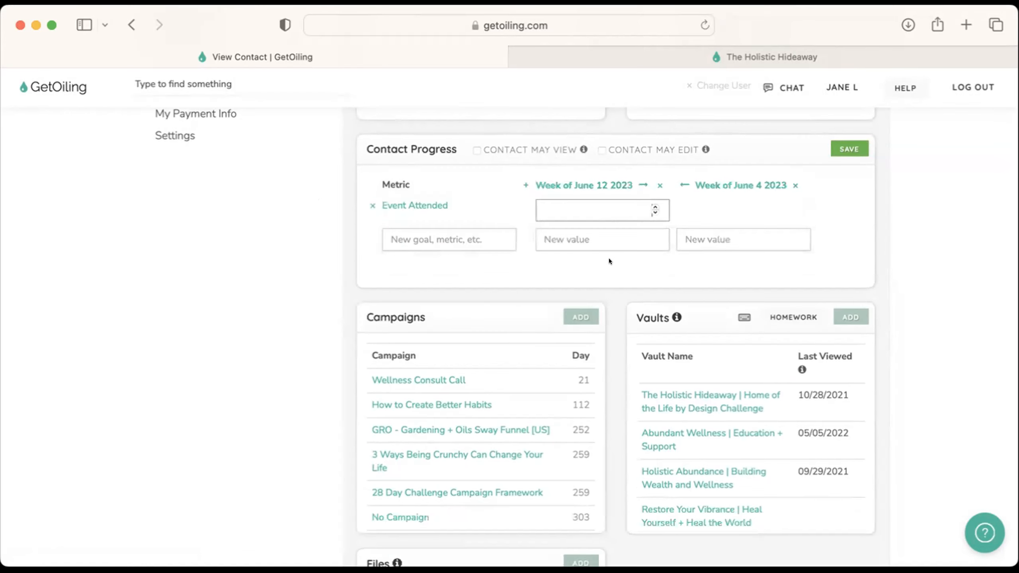
# Step: Set Event Attended to 1 for the week of June 12 2023 and save the contact progress
pyautogui.click(654, 207)
pyautogui.click(850, 149)
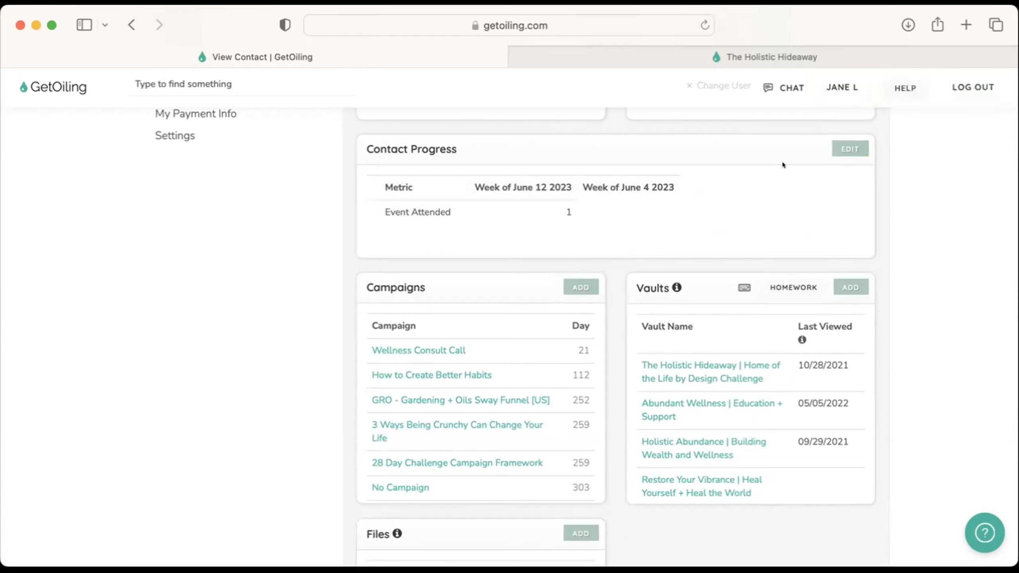
# Step: Add a text metric named Care Call with 0 for the week of June 12 and 1 for the week of June 4 2023, and save
pyautogui.click(849, 149)
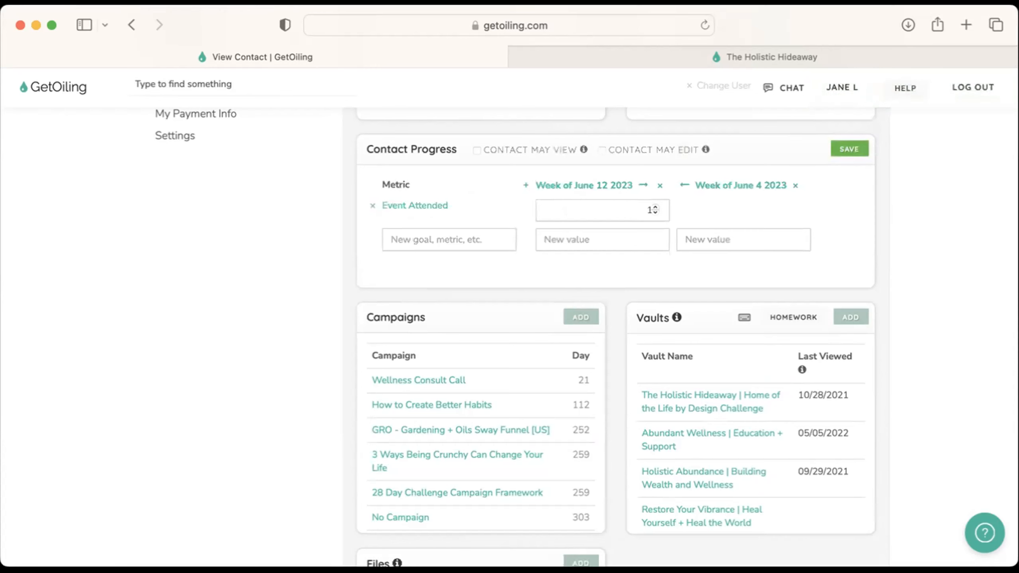
pyautogui.click(441, 237)
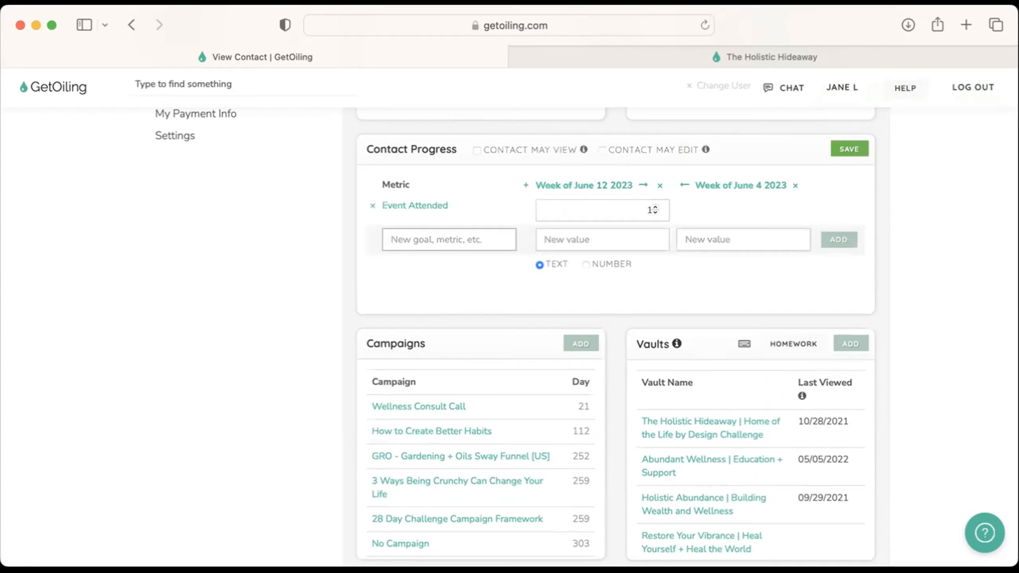
pyautogui.write('Care Call')
pyautogui.click(645, 237)
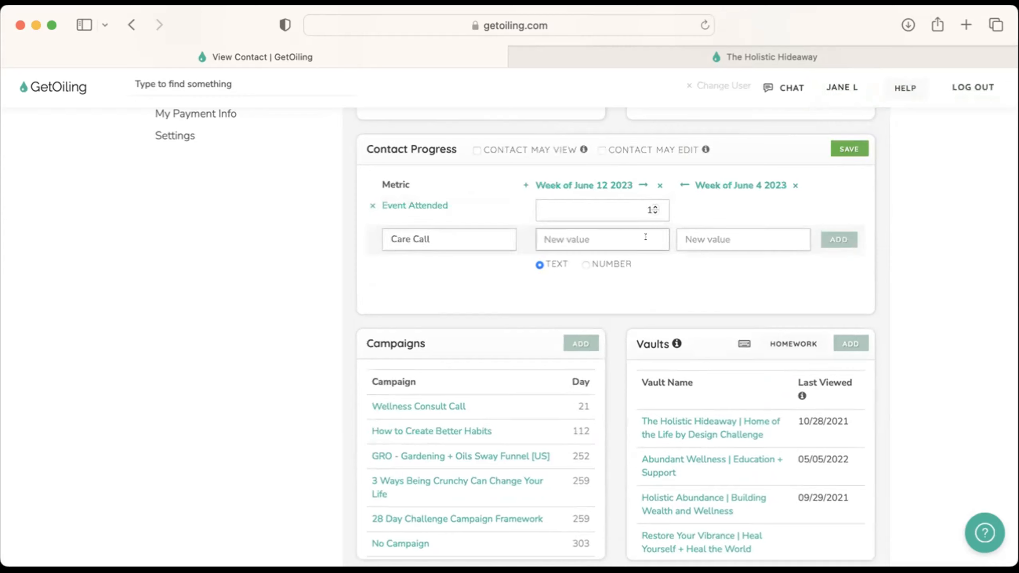
pyautogui.write('0')
pyautogui.click(737, 231)
pyautogui.write('1')
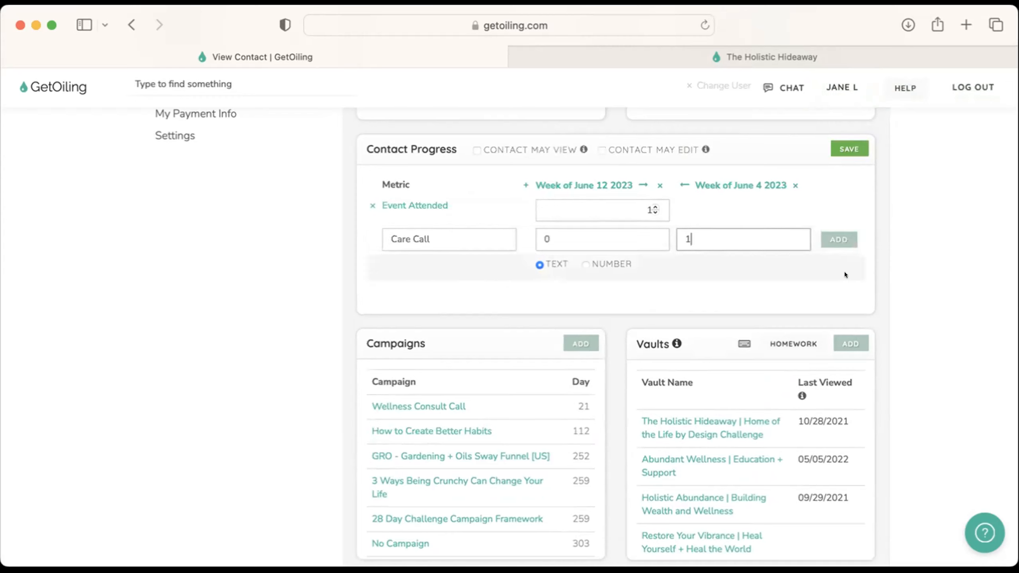
pyautogui.click(846, 239)
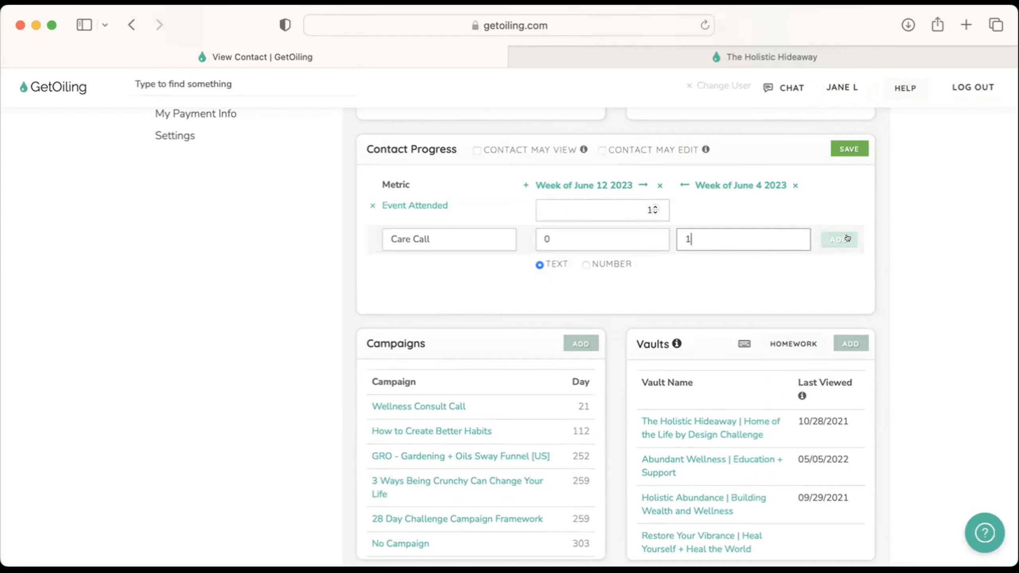
pyautogui.click(857, 141)
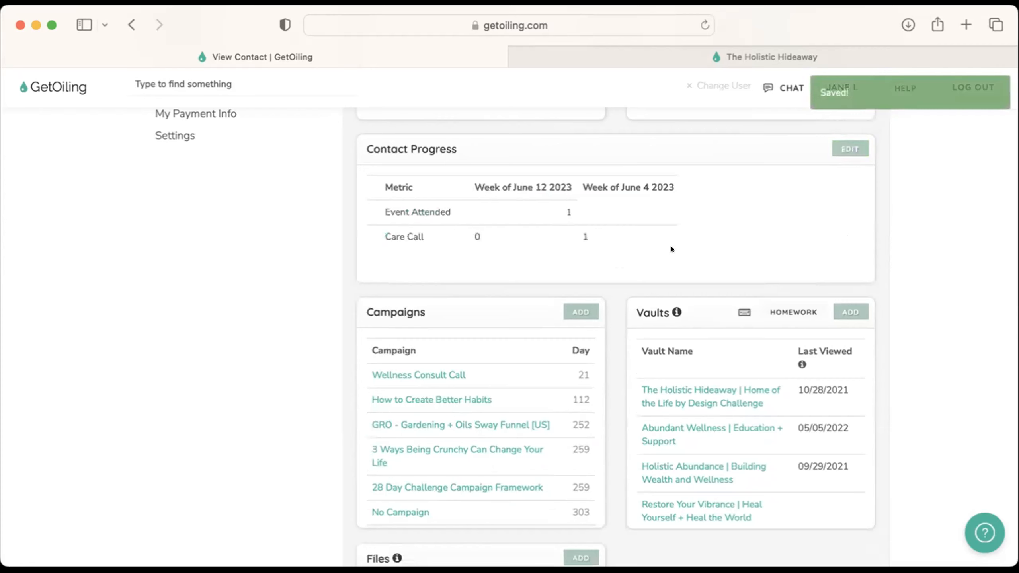
# Step: Reopen the contact progress for editing and delete the Care Call metric
pyautogui.click(847, 149)
pyautogui.click(632, 239)
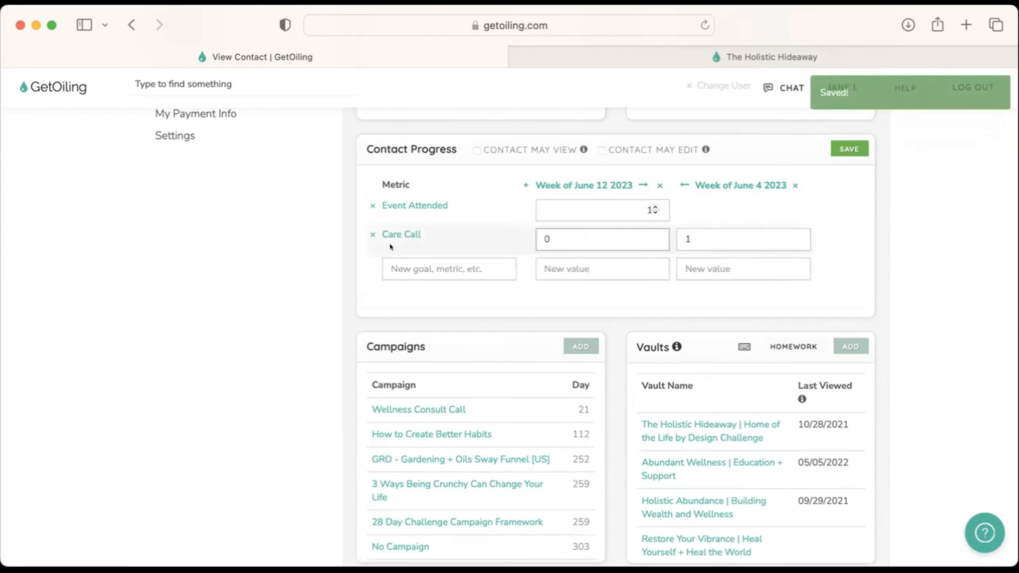
pyautogui.click(366, 225)
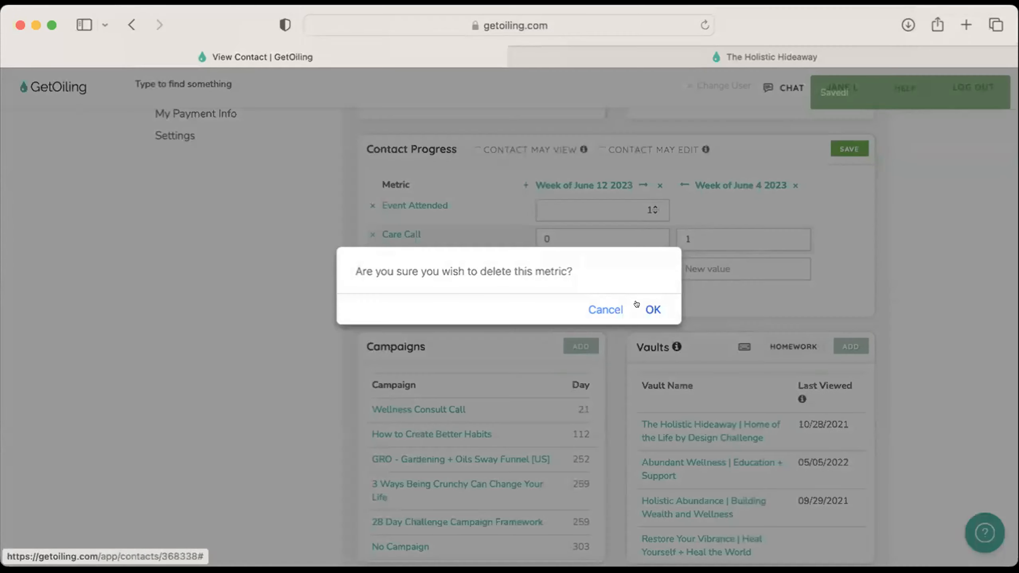
pyautogui.click(644, 306)
# Step: Add Care Call as a number metric with 0 for the week of June 12 and 1 for the week of June 4 2023, and save
pyautogui.click(394, 235)
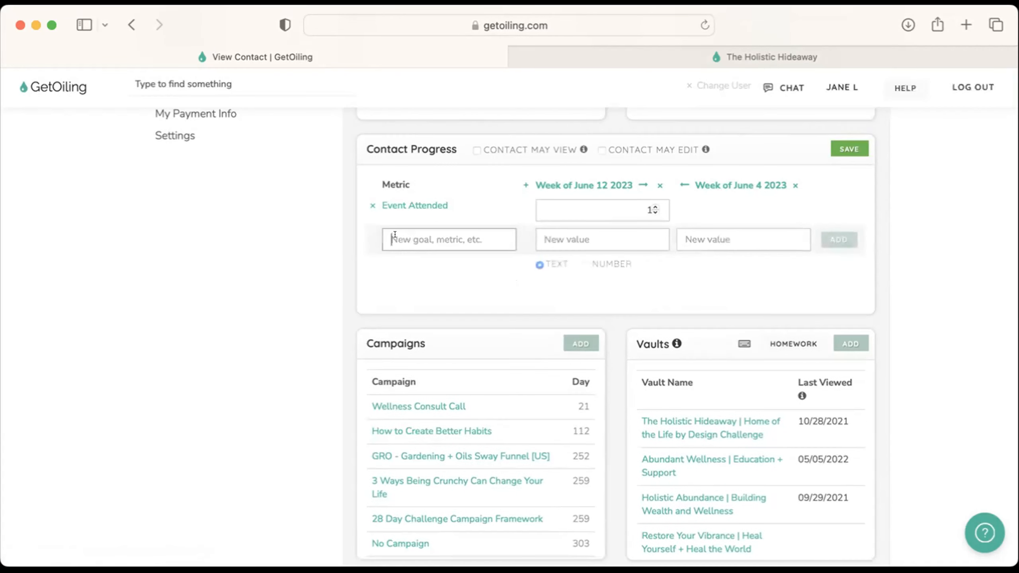
pyautogui.click(586, 264)
pyautogui.click(454, 234)
pyautogui.write('Care Call')
pyautogui.press('Tab')
pyautogui.write('0')
pyautogui.press('Tab')
pyautogui.write('1')
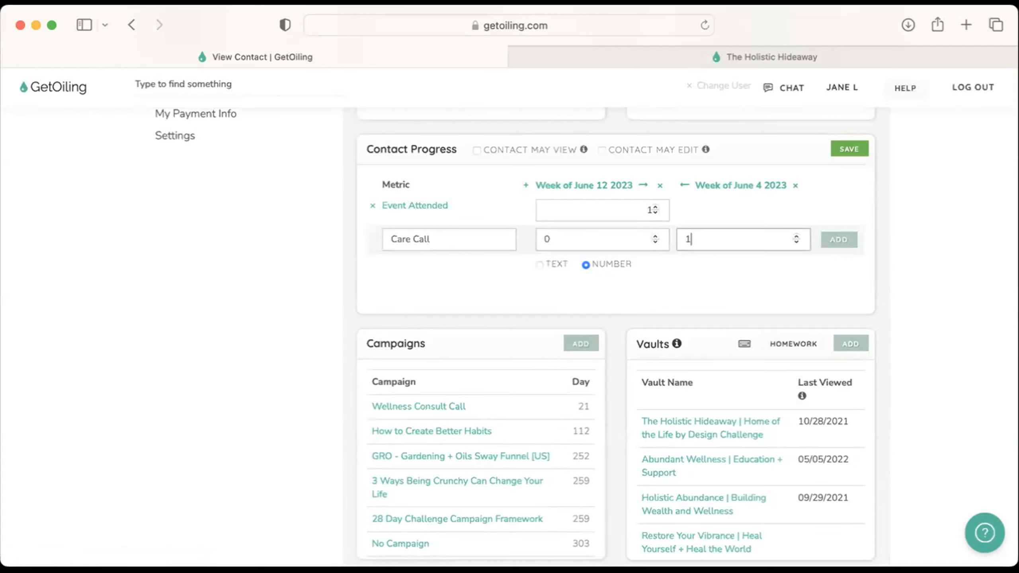
pyautogui.click(838, 240)
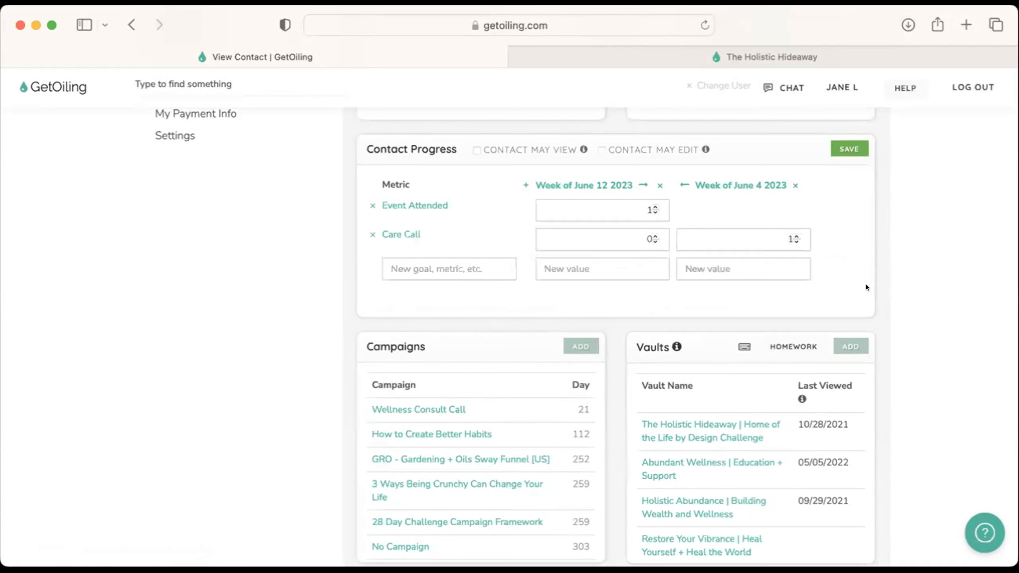
pyautogui.click(849, 148)
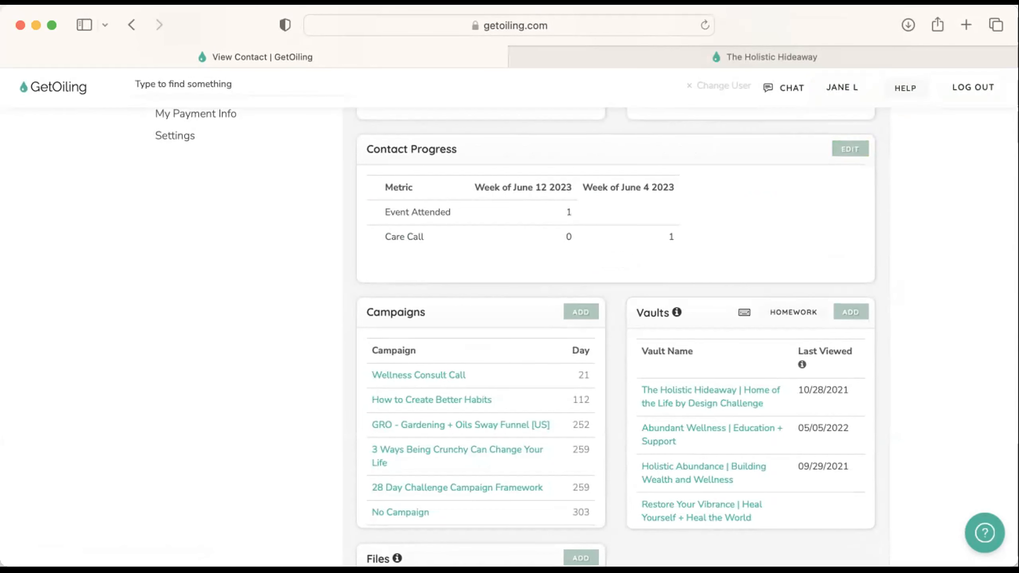
# Step: View the rating options for the contact and close them without choosing a new rating
pyautogui.scroll(2, 783, 223)
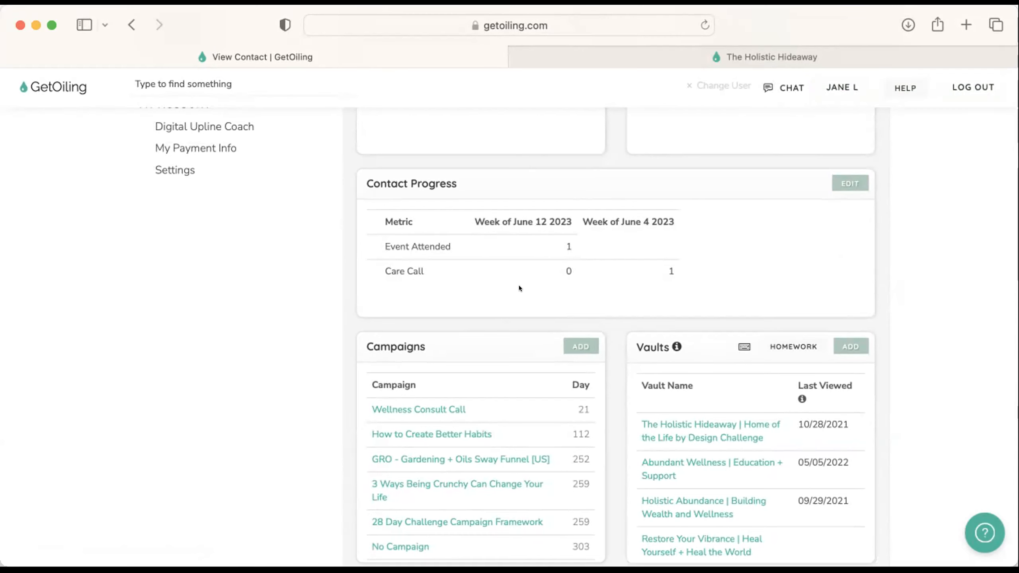
pyautogui.scroll(15, 519, 285)
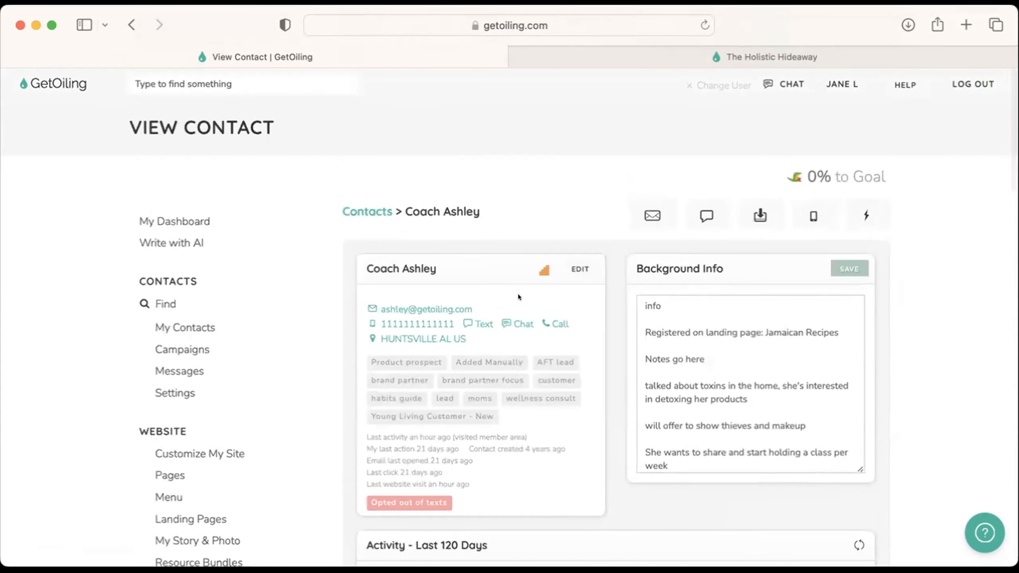
pyautogui.click(538, 267)
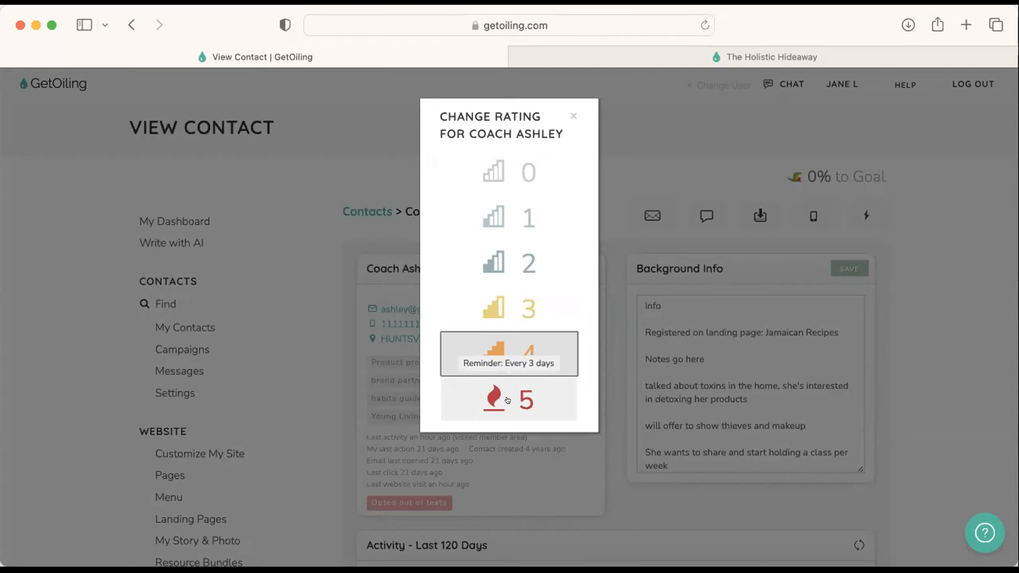
pyautogui.click(572, 115)
# Step: Add a new time frame column named "Week of May 29 2023" to the contact progress table
pyautogui.scroll(-2, 779, 421)
pyautogui.scroll(-15, 879, 462)
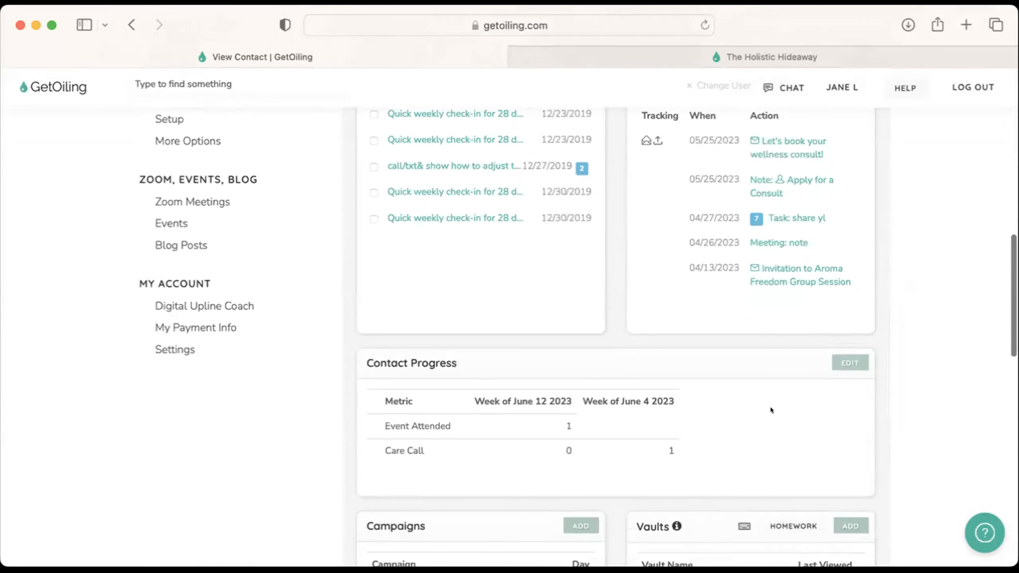
pyautogui.scroll(-3, 770, 409)
pyautogui.click(850, 245)
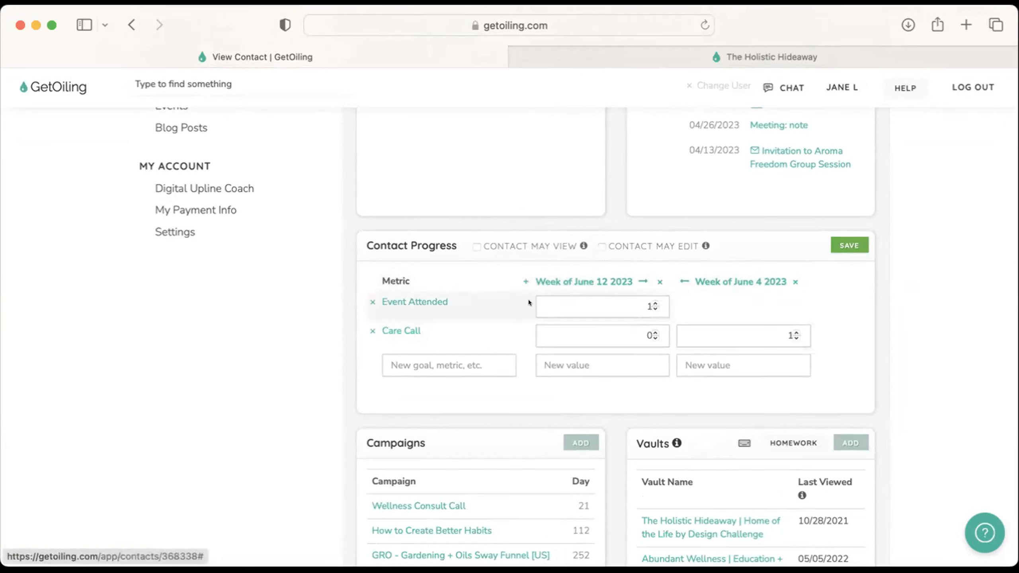
pyautogui.click(521, 277)
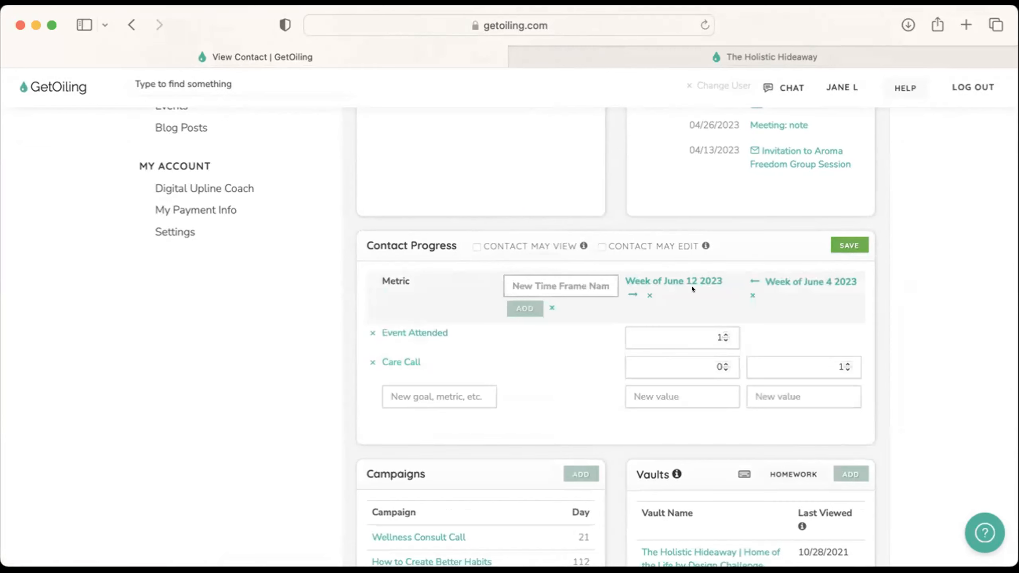
pyautogui.click(1007, 264)
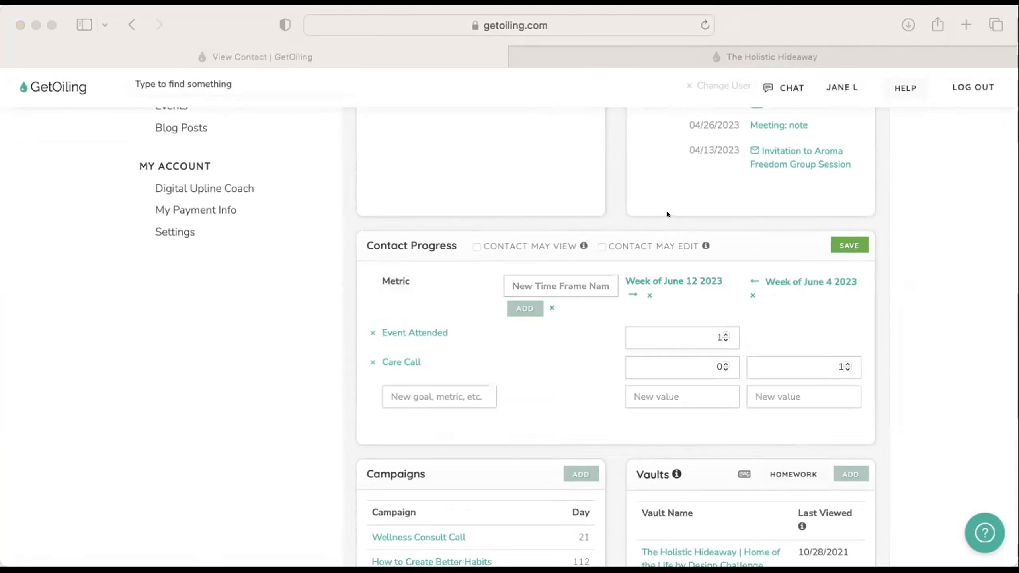
pyautogui.click(517, 273)
pyautogui.write('Week of May 29 2023')
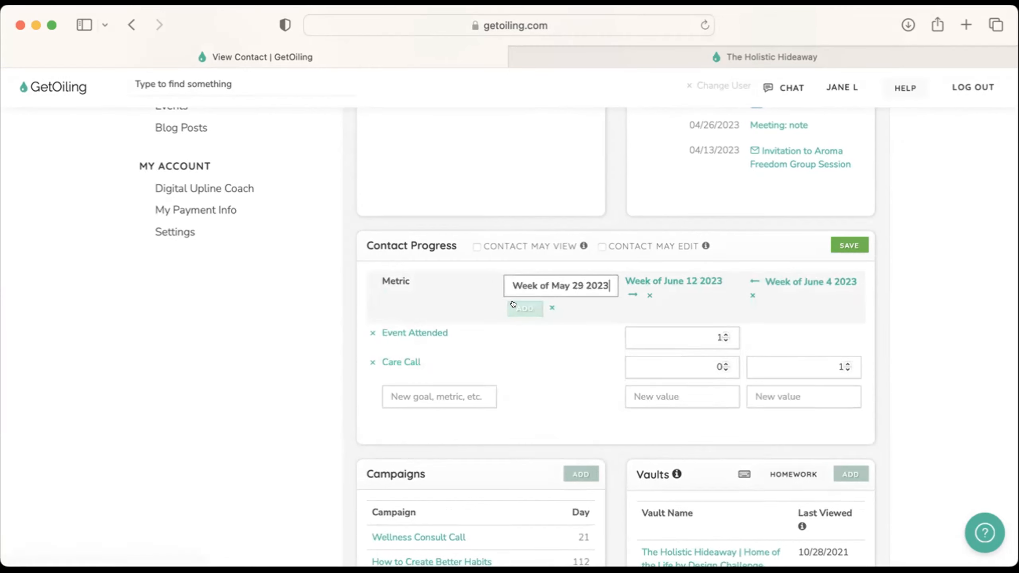
pyautogui.click(539, 308)
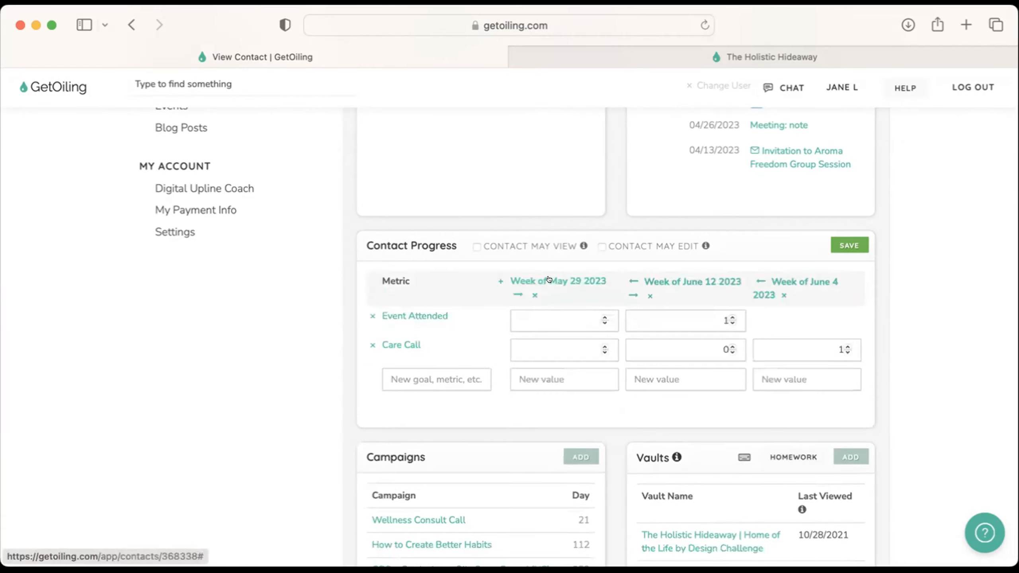
# Step: Reorder the time frame columns so that Week of May 29 2023 comes last, after Week of June 4 2023
pyautogui.scroll(5, 509, 292)
pyautogui.scroll(-5, 509, 291)
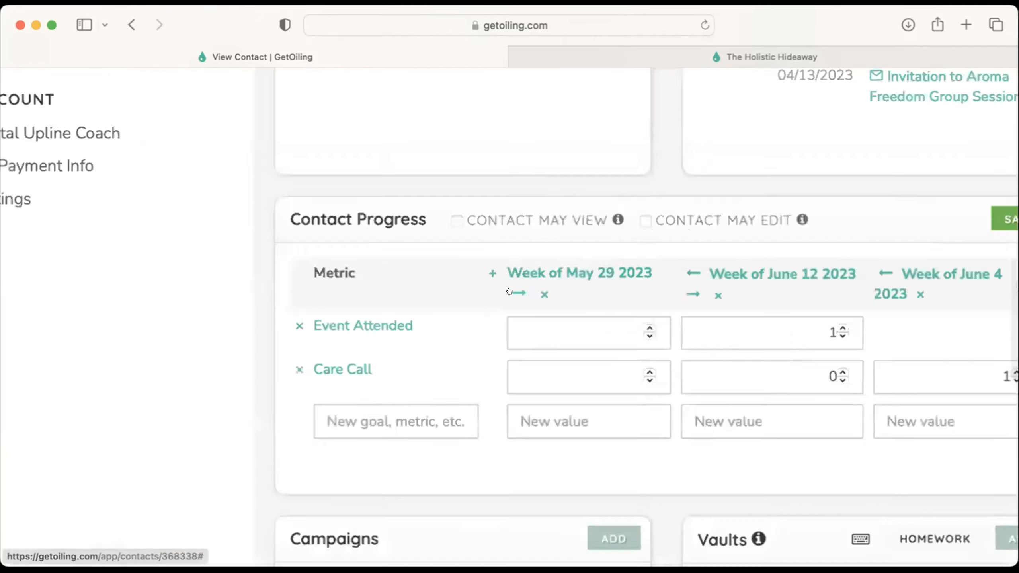
pyautogui.click(510, 291)
pyautogui.click(641, 294)
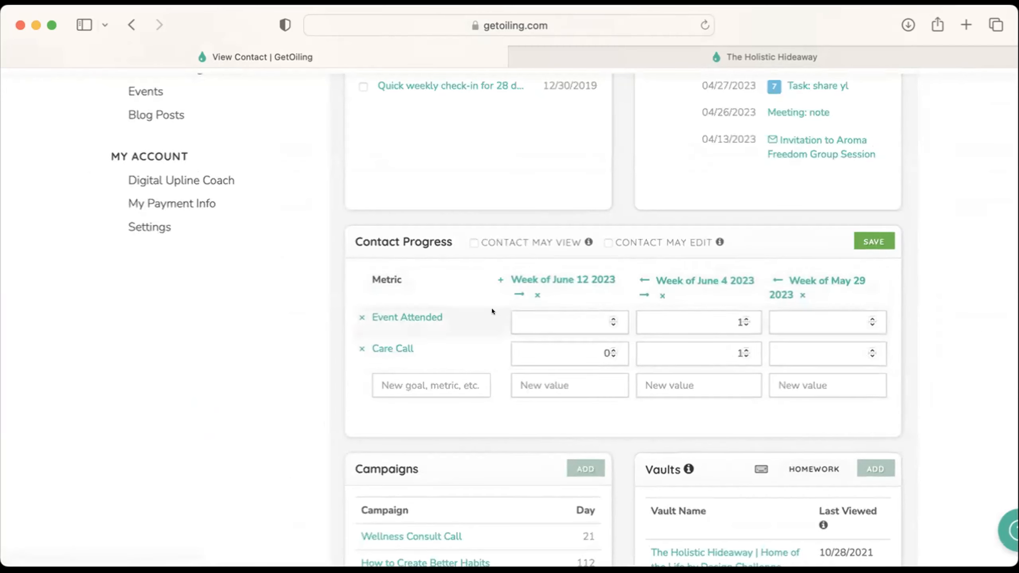
# Step: Add a text metric "Connect on Social" with "Yes - DMs" for June 12 and "Yes - FB post comment" for June 4
pyautogui.click(417, 375)
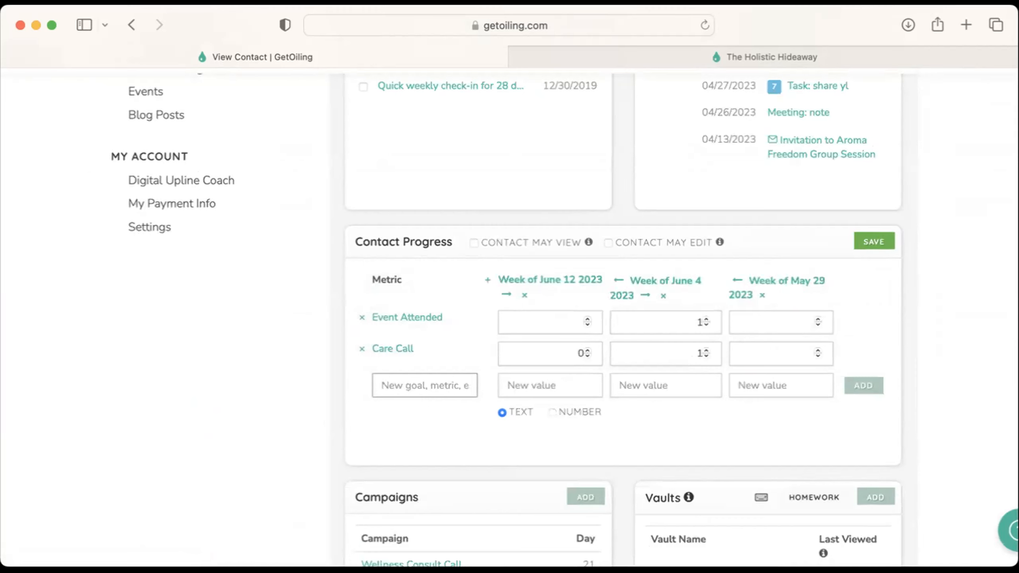
pyautogui.write('Connect on Sc')
pyautogui.write('cial')
pyautogui.click(545, 385)
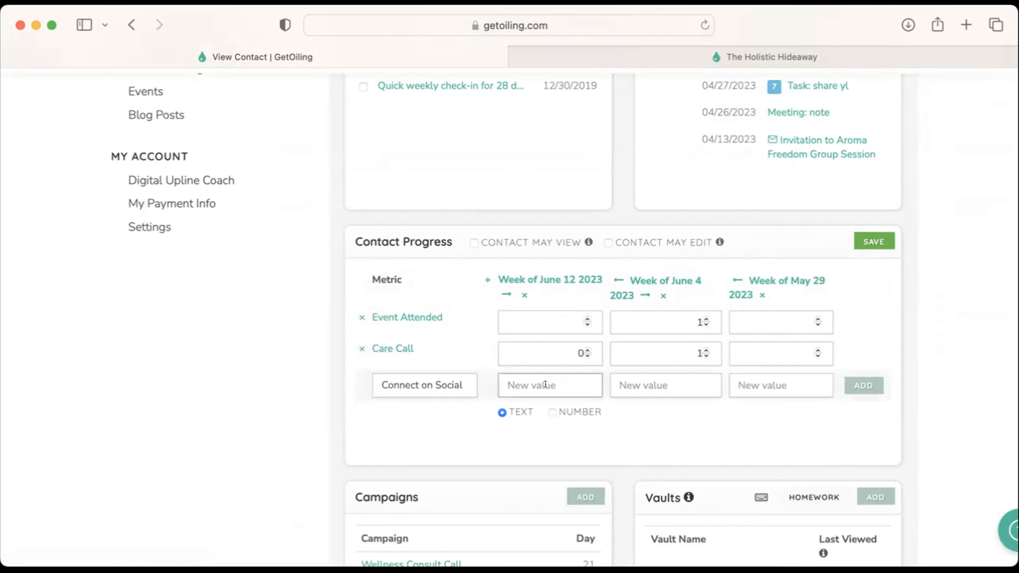
pyautogui.write('Yes - DMs')
pyautogui.press('Tab')
pyautogui.write('YES')
pyautogui.press('BackSpace')
pyautogui.press('BackSpace')
pyautogui.write('es ')
pyautogui.write('- FB post')
pyautogui.write(' comment')
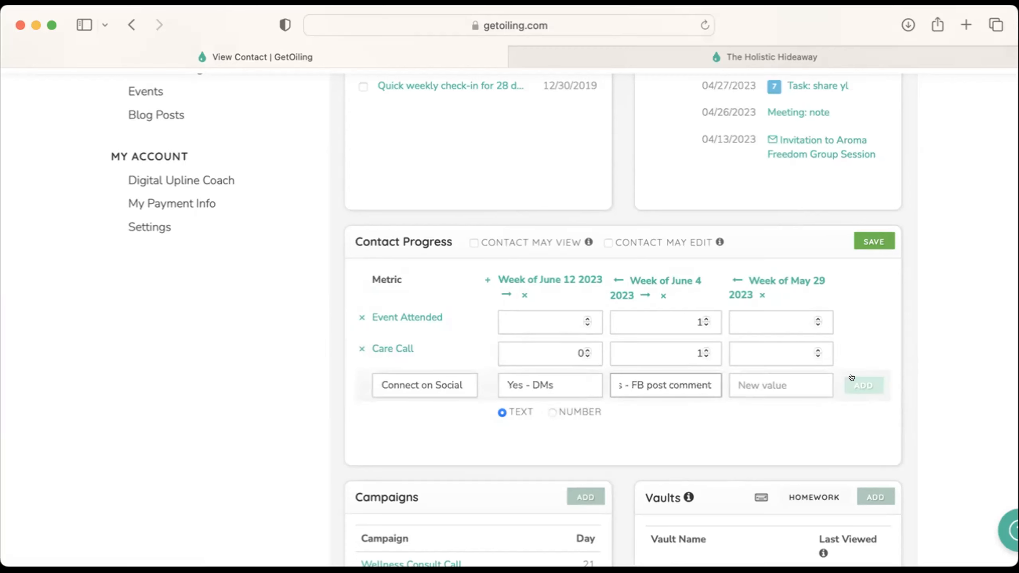
pyautogui.click(854, 381)
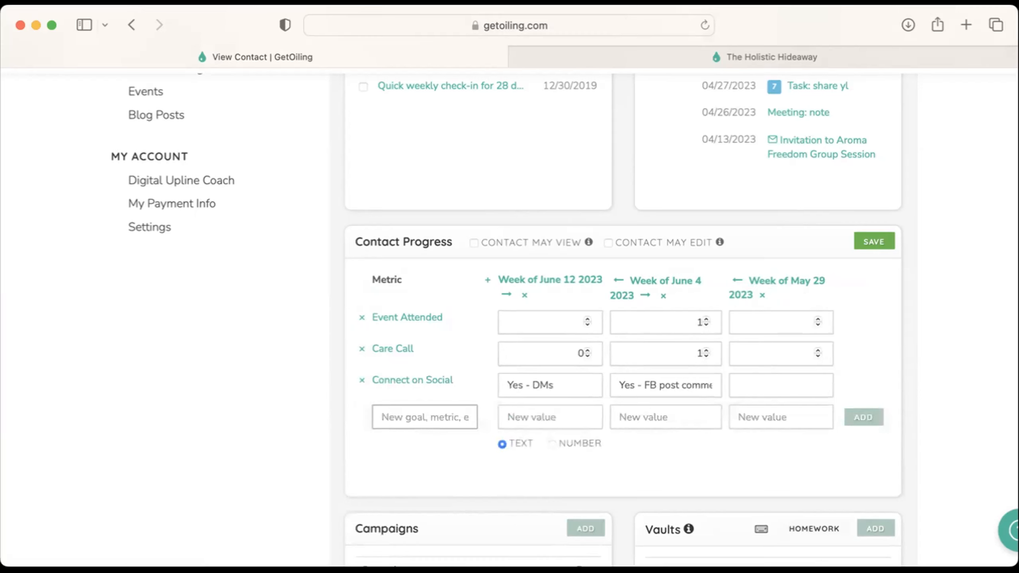
# Step: Add a number metric "Invite to event" with 0 for June 12, 1 for June 4 and 0 for May 29, and save the contact progress
pyautogui.write('Invite to event')
pyautogui.click(552, 416)
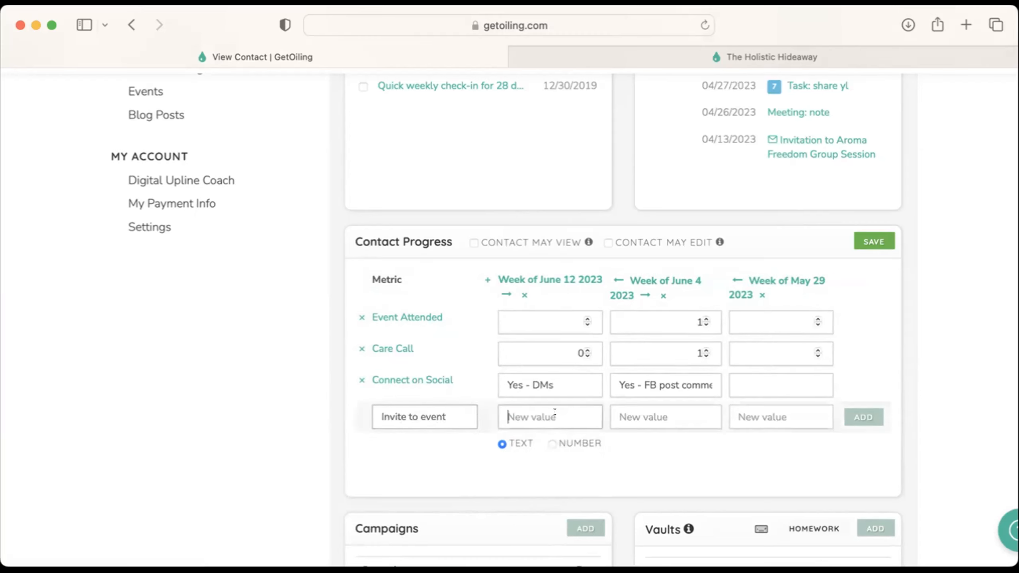
pyautogui.click(573, 441)
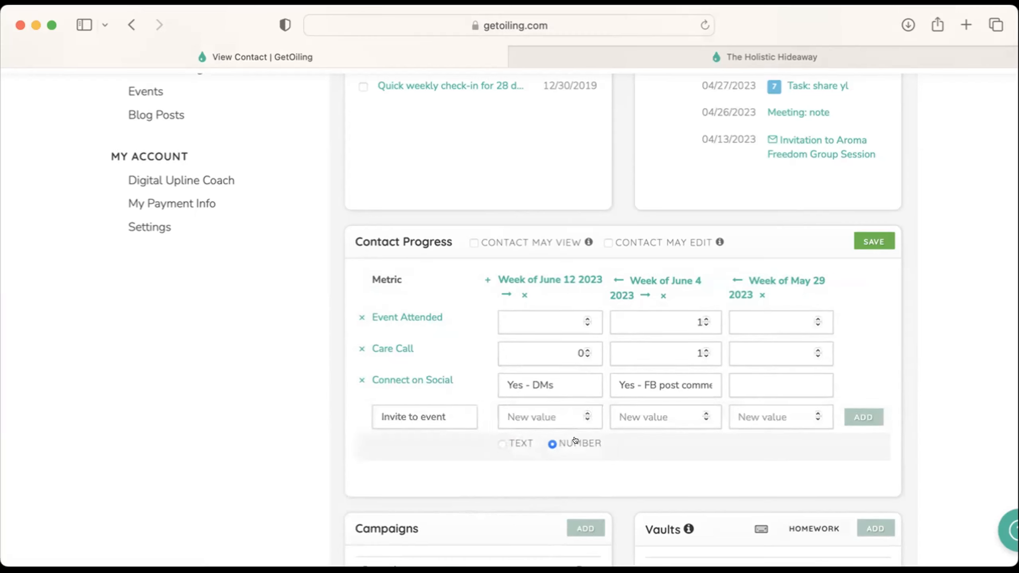
pyautogui.click(557, 413)
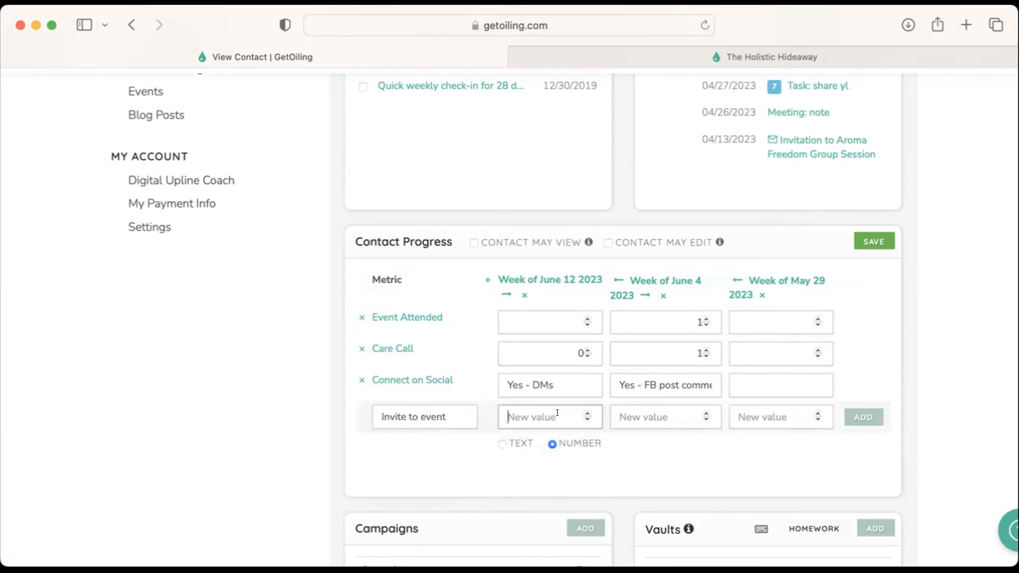
pyautogui.write('0')
pyautogui.click(625, 415)
pyautogui.write('1')
pyautogui.click(766, 414)
pyautogui.write('0')
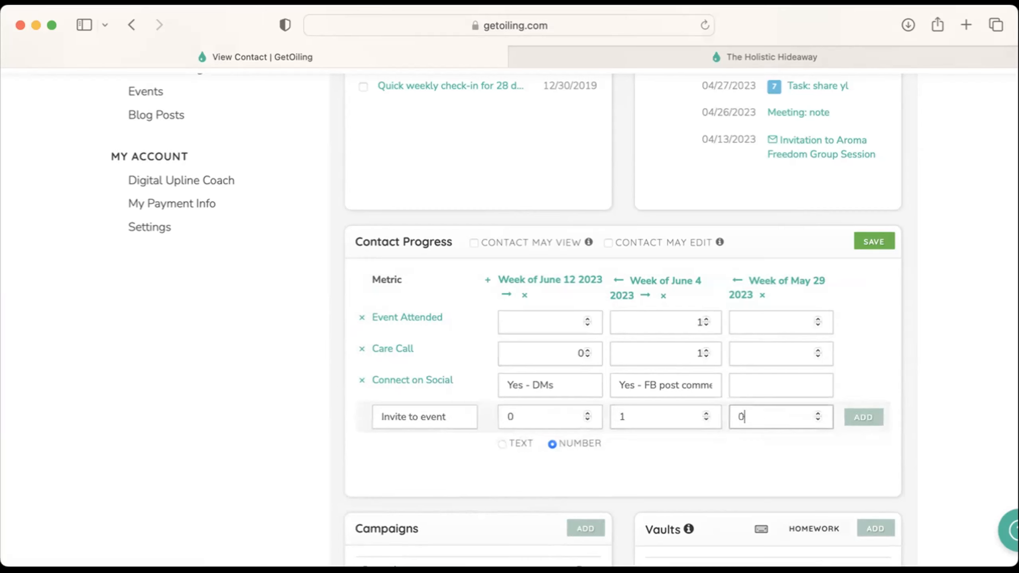
pyautogui.click(849, 416)
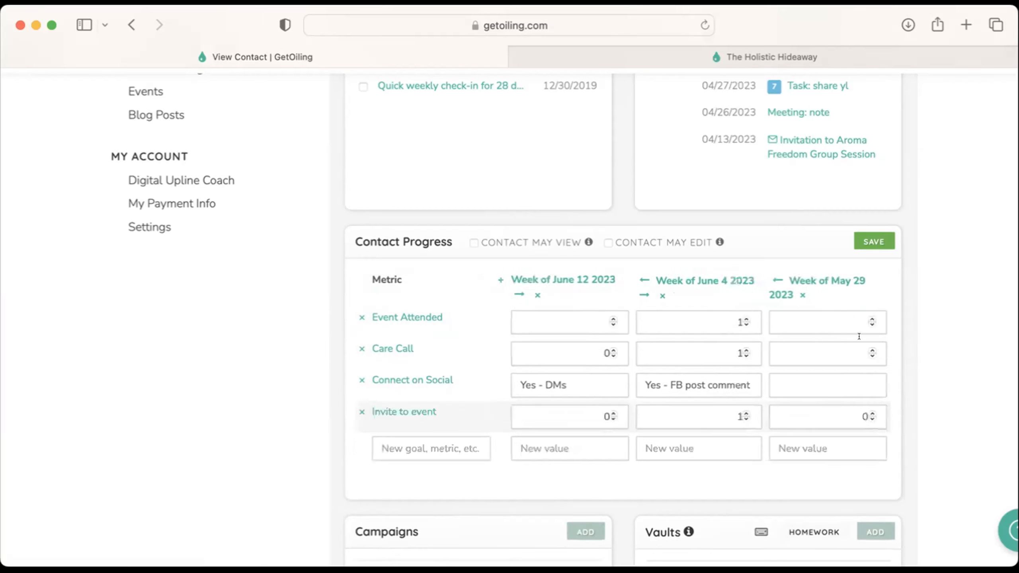
pyautogui.click(944, 424)
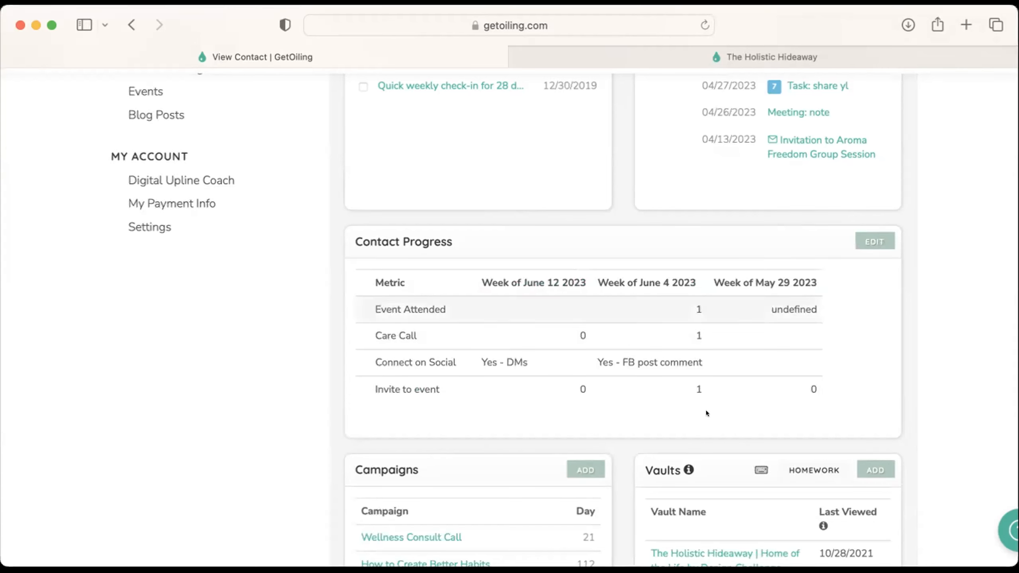
# Step: Reopen the contact progress for editing and switch to The Holistic Hideaway member account page
pyautogui.click(874, 241)
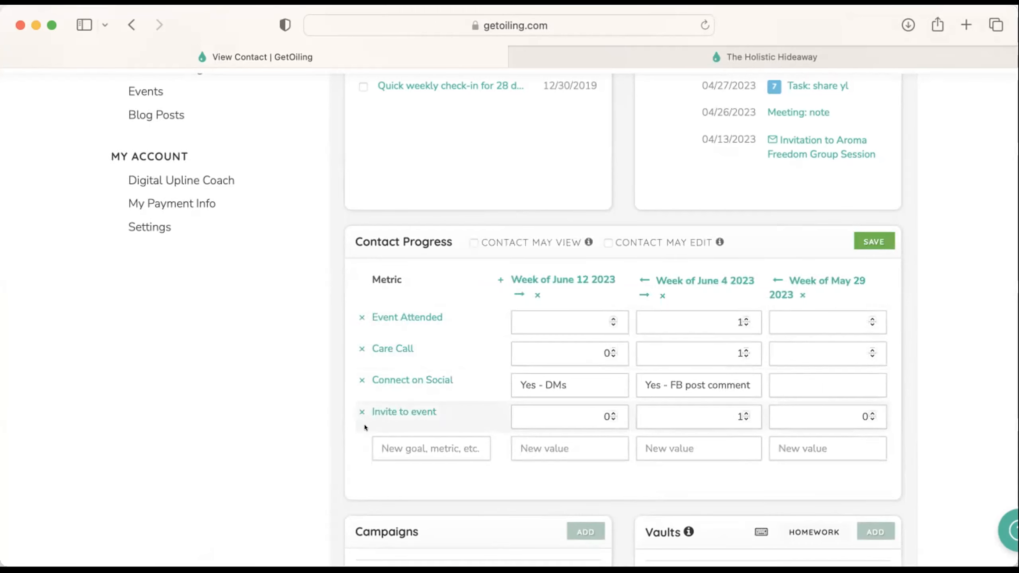
pyautogui.click(754, 54)
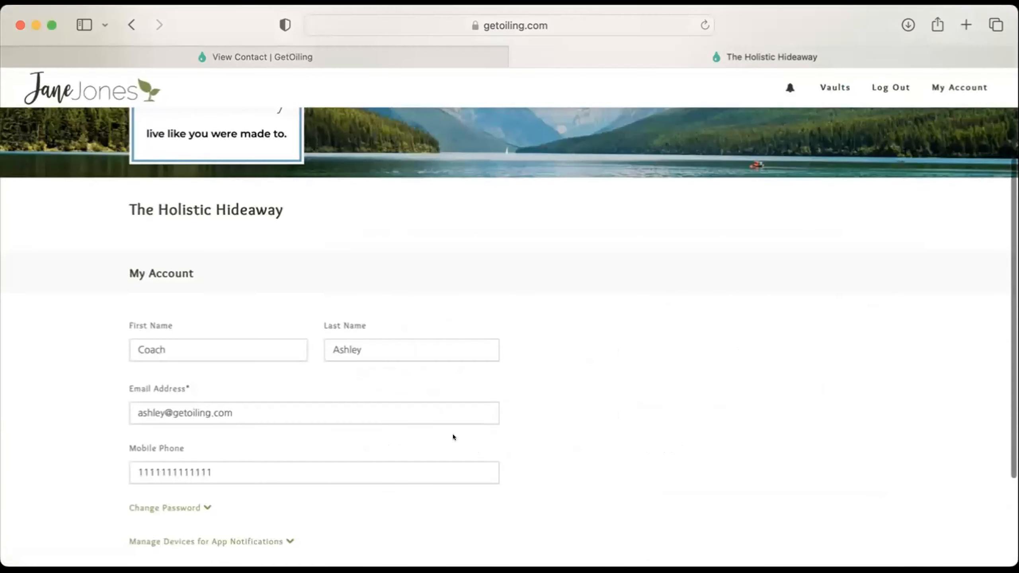
# Step: Look over the member's My Account page on The Holistic Hideaway for a progress section
pyautogui.scroll(-3, 239, 423)
pyautogui.scroll(6, 240, 423)
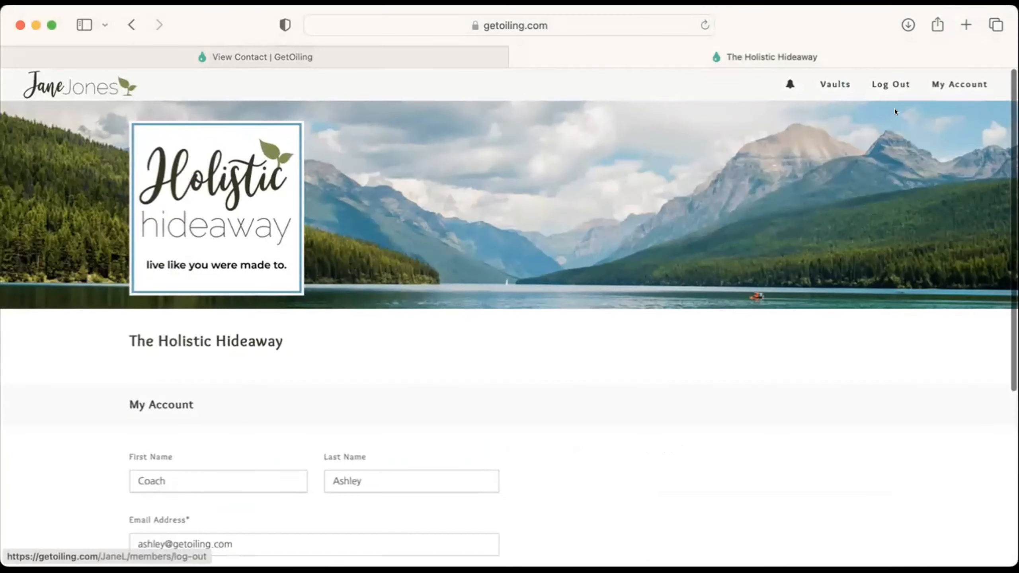
pyautogui.scroll(-5, 519, 365)
pyautogui.scroll(5, 519, 365)
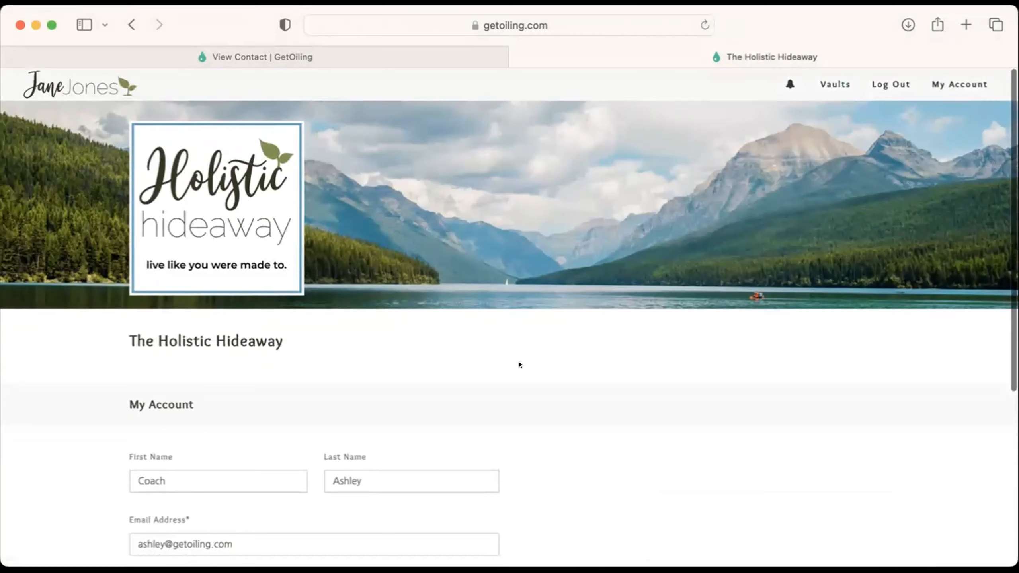
# Step: Allow the contact to both view and edit the Contact Progress table on the View Contact page and save
pyautogui.click(379, 52)
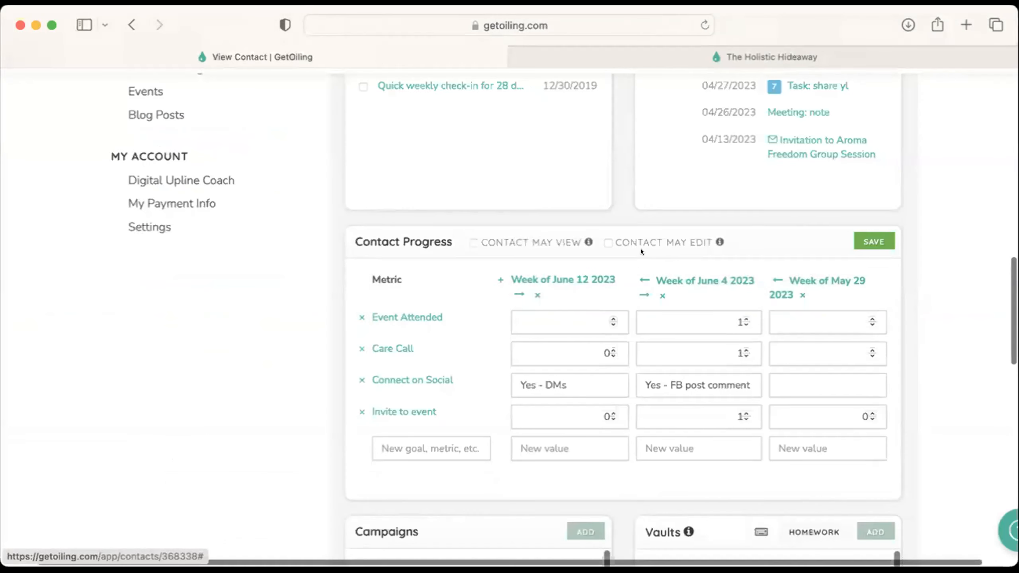
pyautogui.click(608, 243)
pyautogui.click(474, 242)
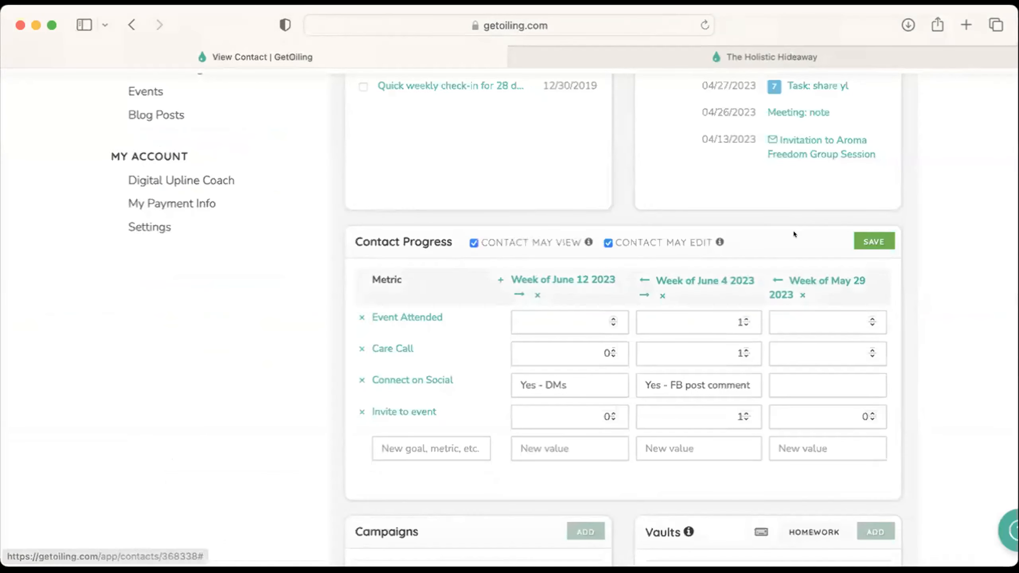
pyautogui.click(866, 241)
# Step: Reload The Holistic Hideaway account page, inspect My Progress in its editing view, and save it without changes
pyautogui.click(880, 48)
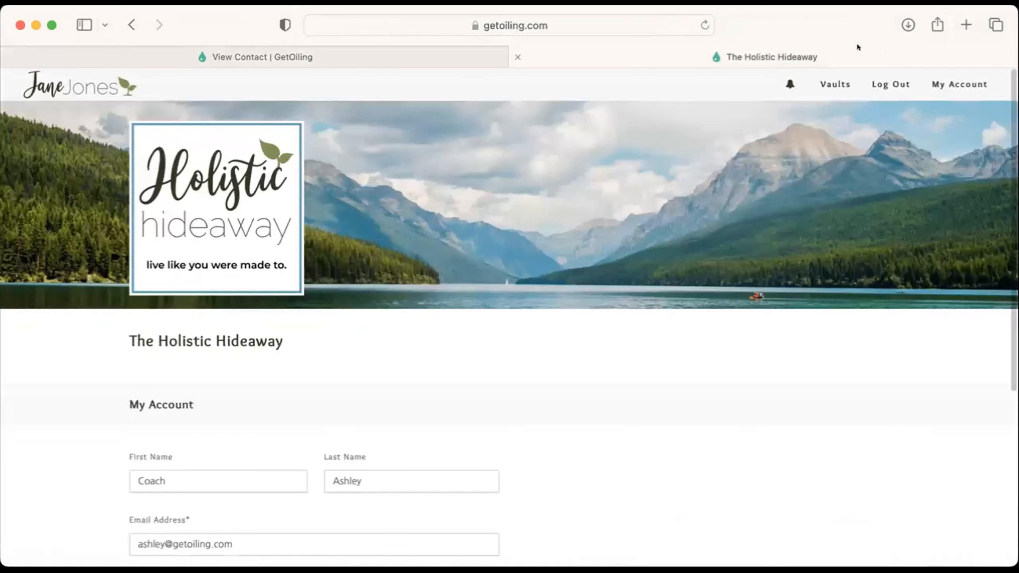
pyautogui.click(705, 25)
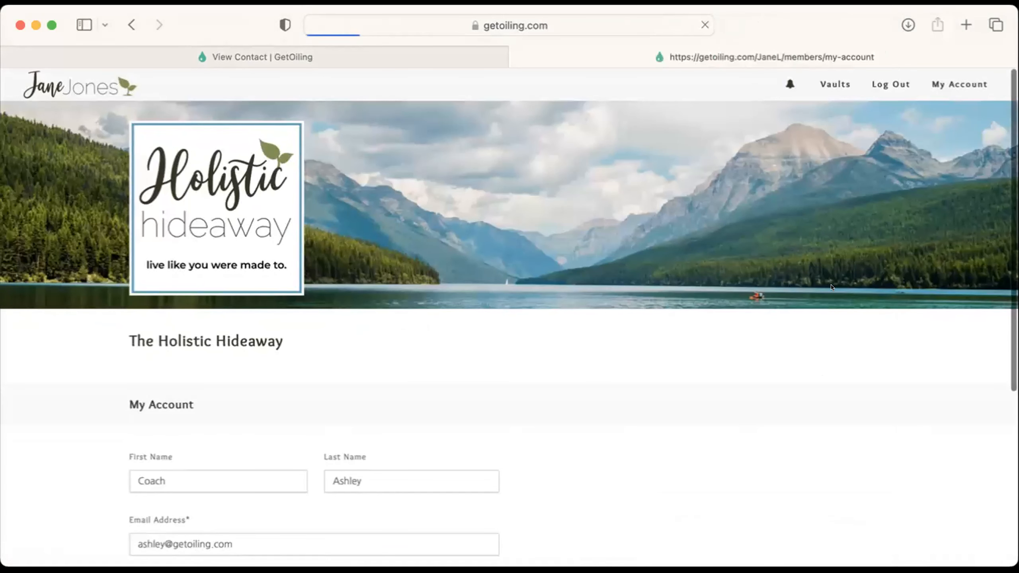
pyautogui.scroll(-5, 745, 420)
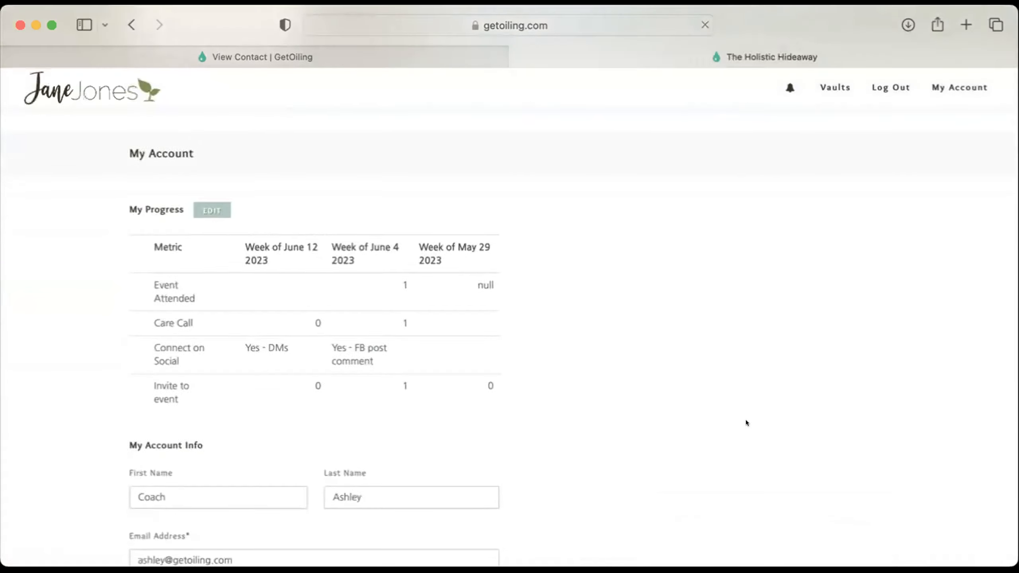
pyautogui.click(197, 205)
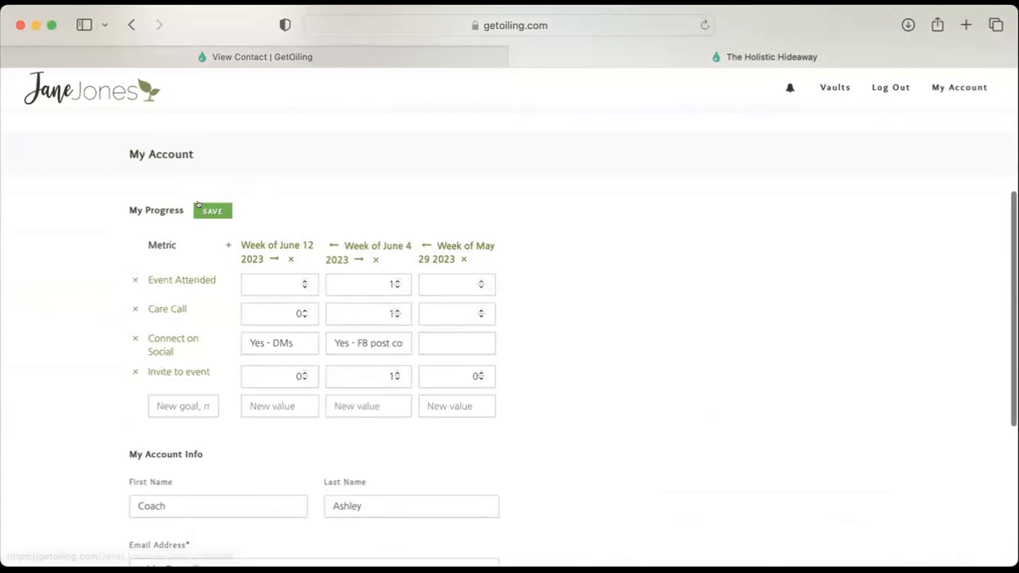
pyautogui.click(207, 204)
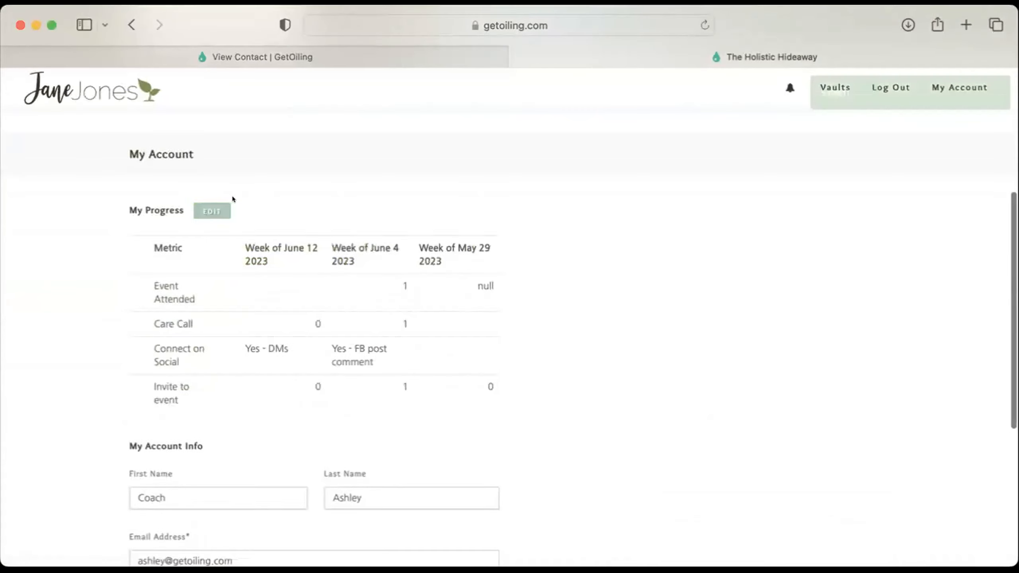
# Step: Reopen Contact Progress for editing on the View Contact page and try the number and text types for a new metric
pyautogui.click(379, 48)
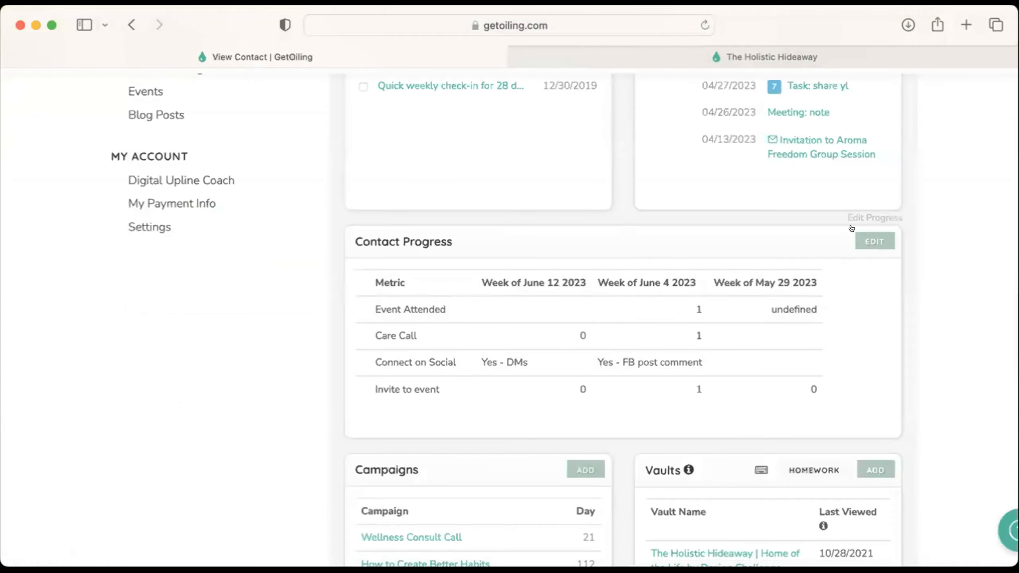
pyautogui.click(874, 241)
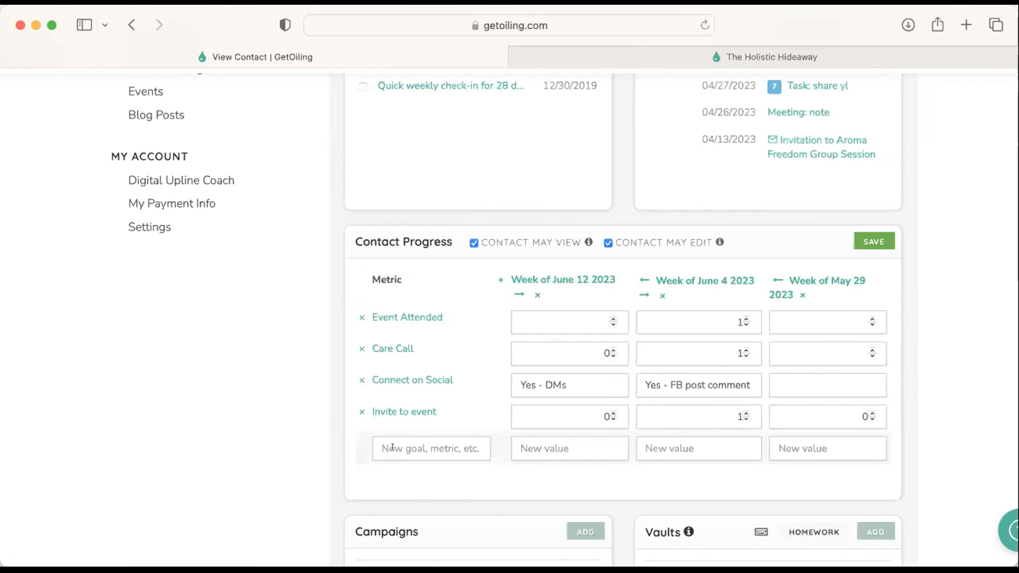
pyautogui.click(409, 448)
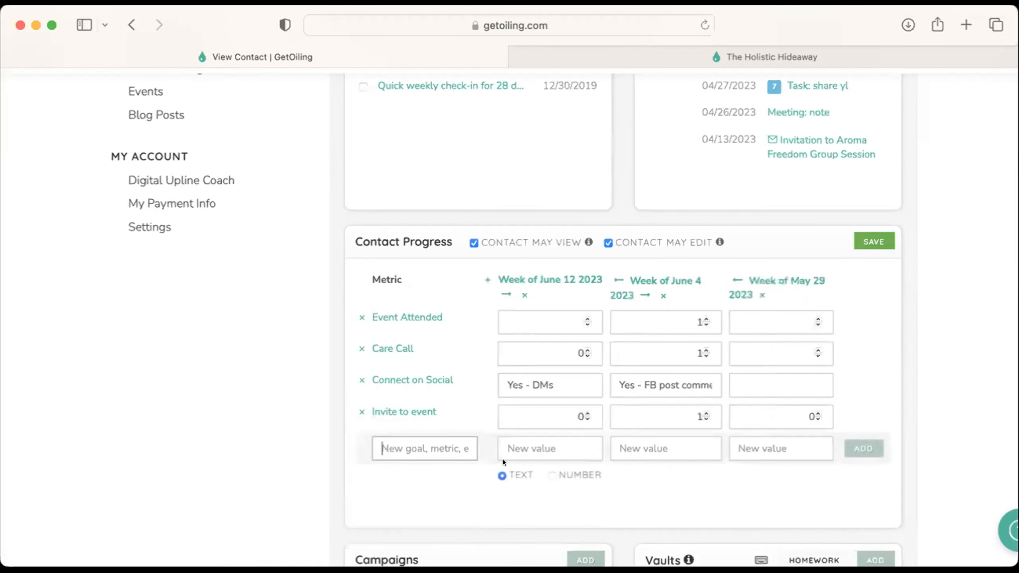
pyautogui.click(557, 474)
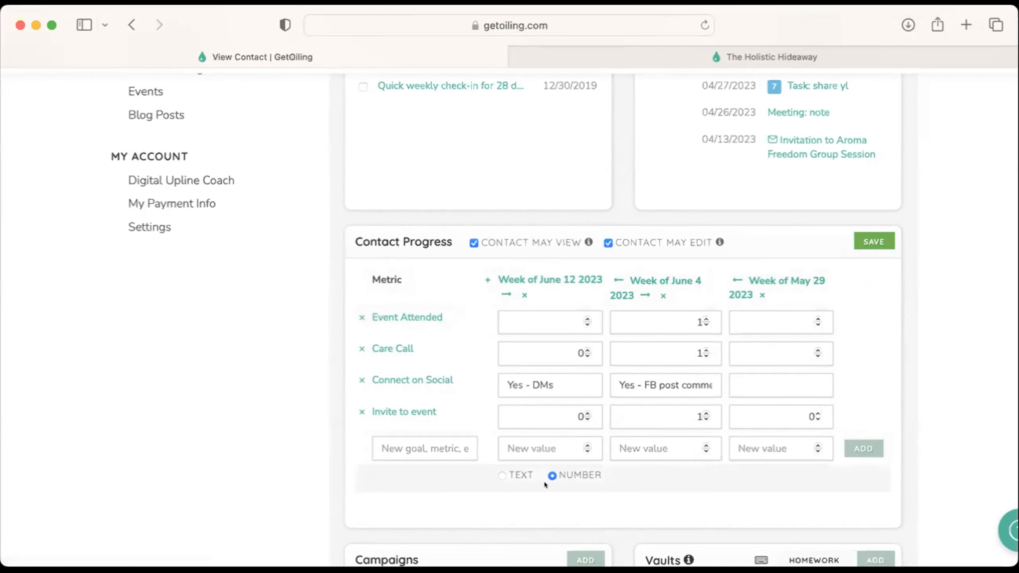
pyautogui.click(509, 468)
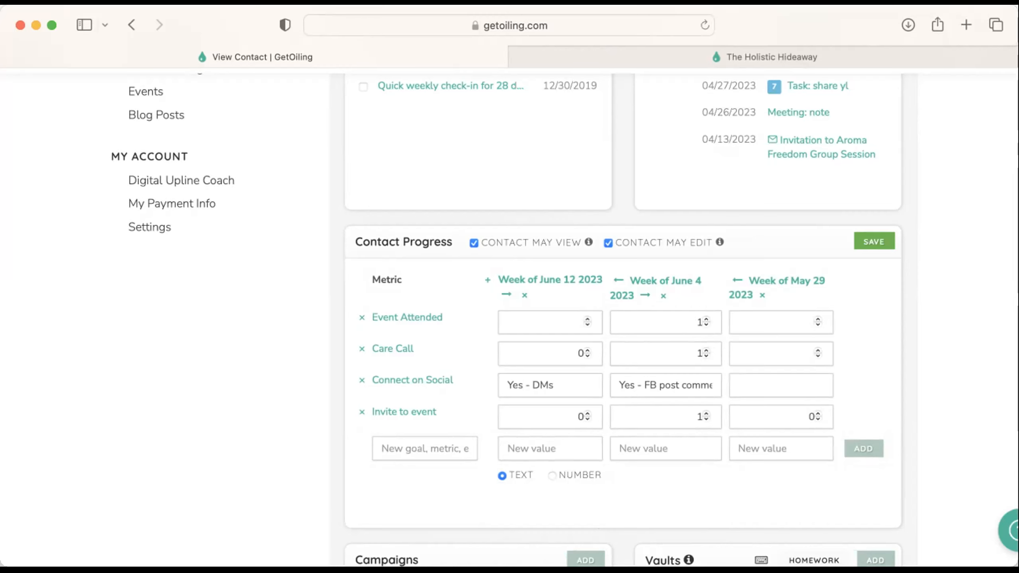
# Step: Go to the Digital Upline Coach through the weekly goal indicator and review today's and this week's coaching tasks
pyautogui.scroll(15, 966, 195)
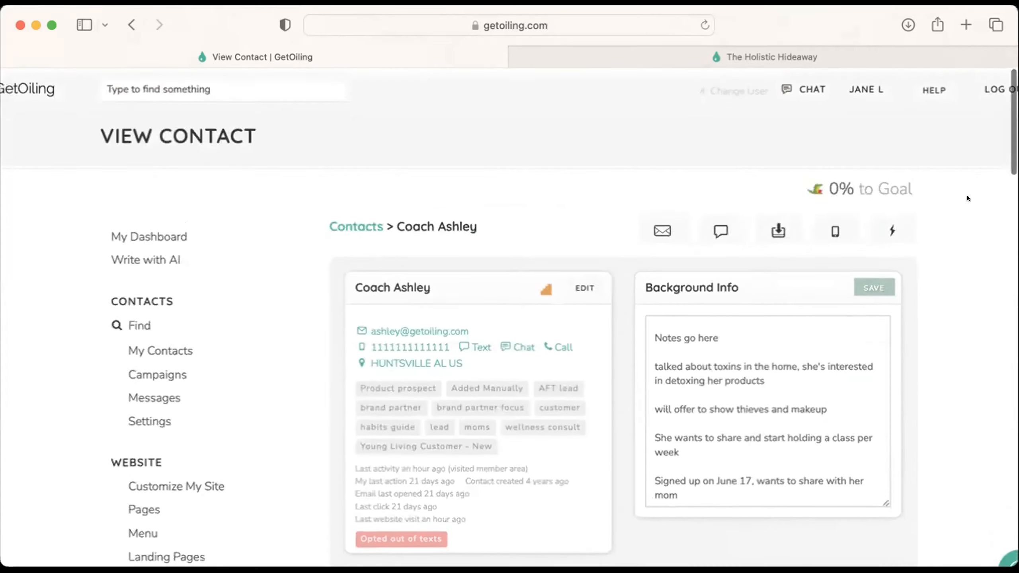
pyautogui.moveTo(845, 185)
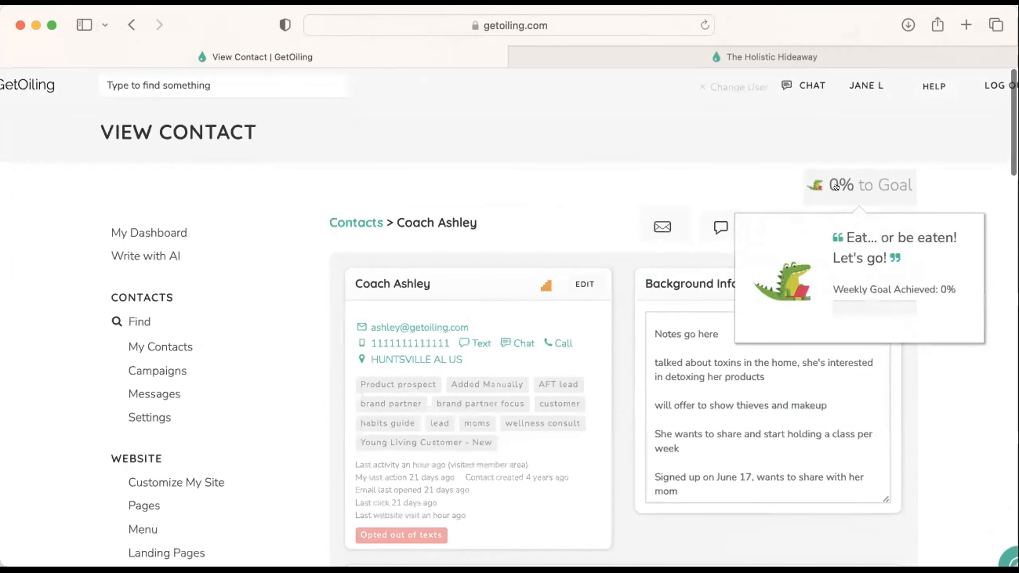
pyautogui.click(818, 184)
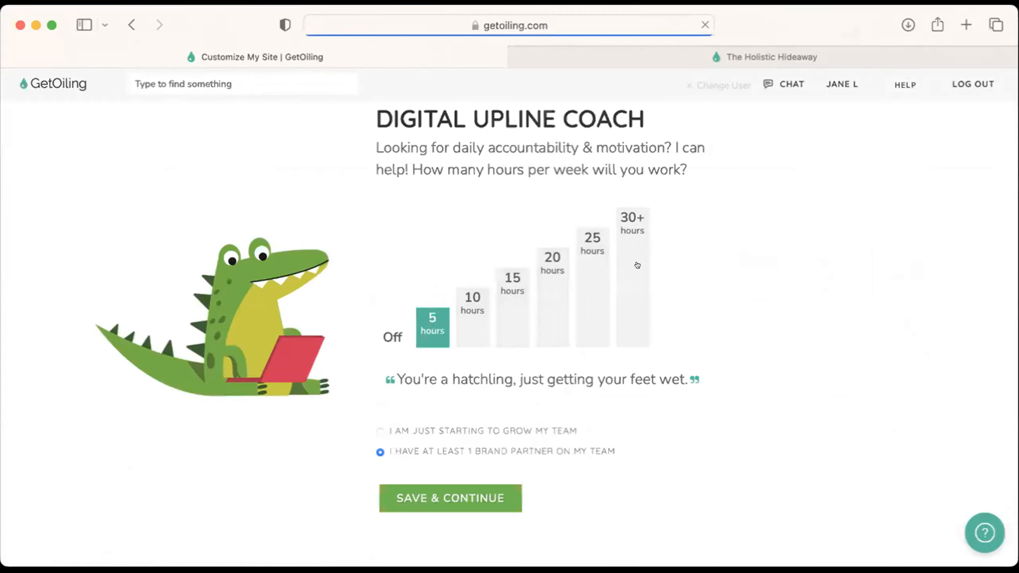
pyautogui.hscroll(-5, 678, 269)
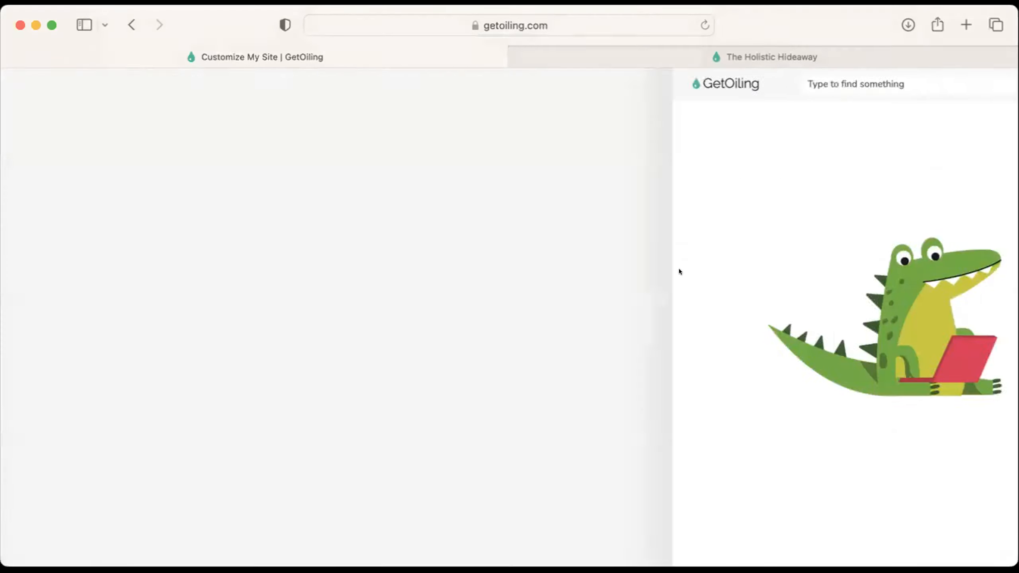
pyautogui.scroll(-7, 920, 485)
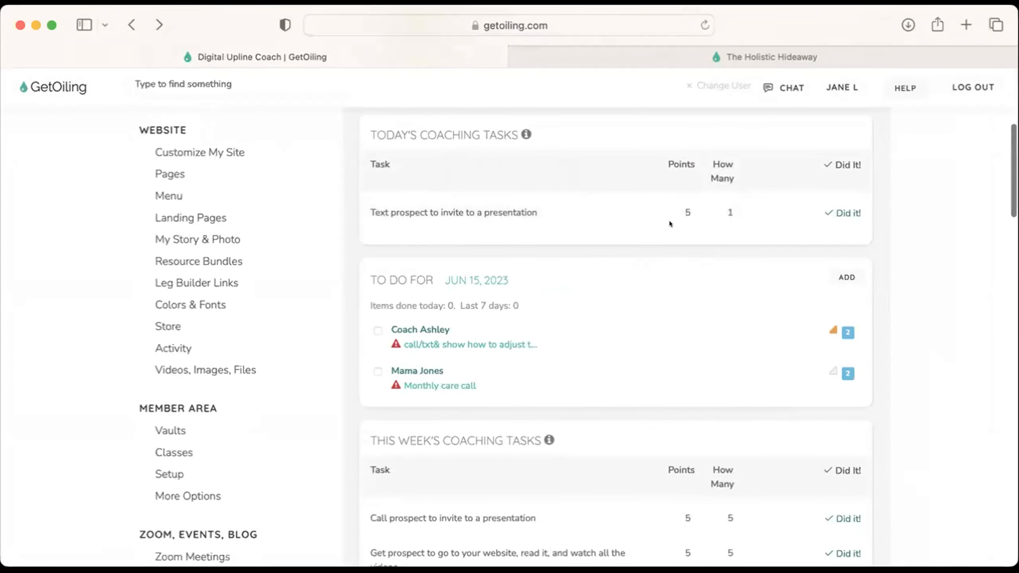
pyautogui.scroll(-10, 695, 320)
pyautogui.scroll(2, 695, 320)
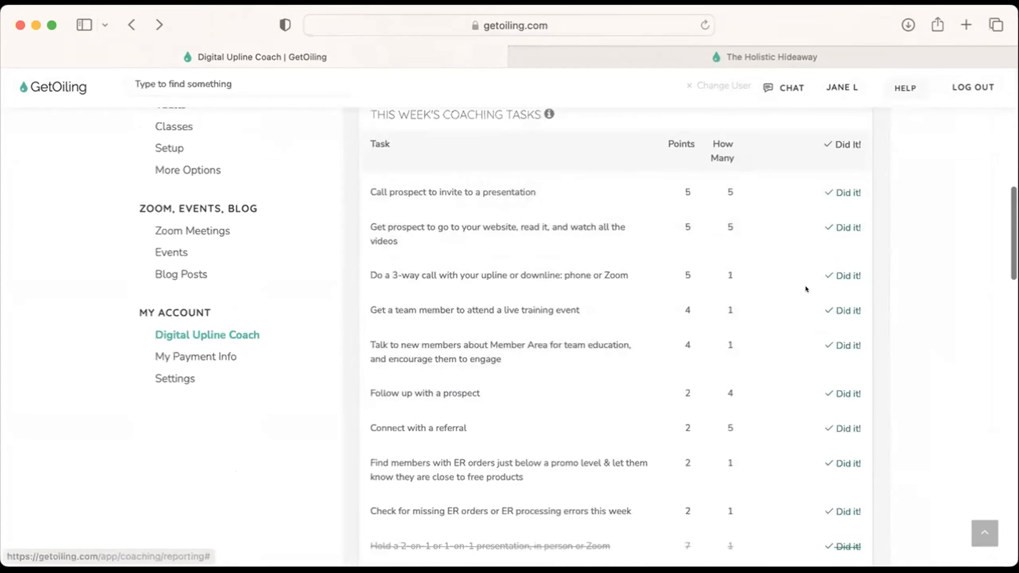
pyautogui.scroll(15, 805, 286)
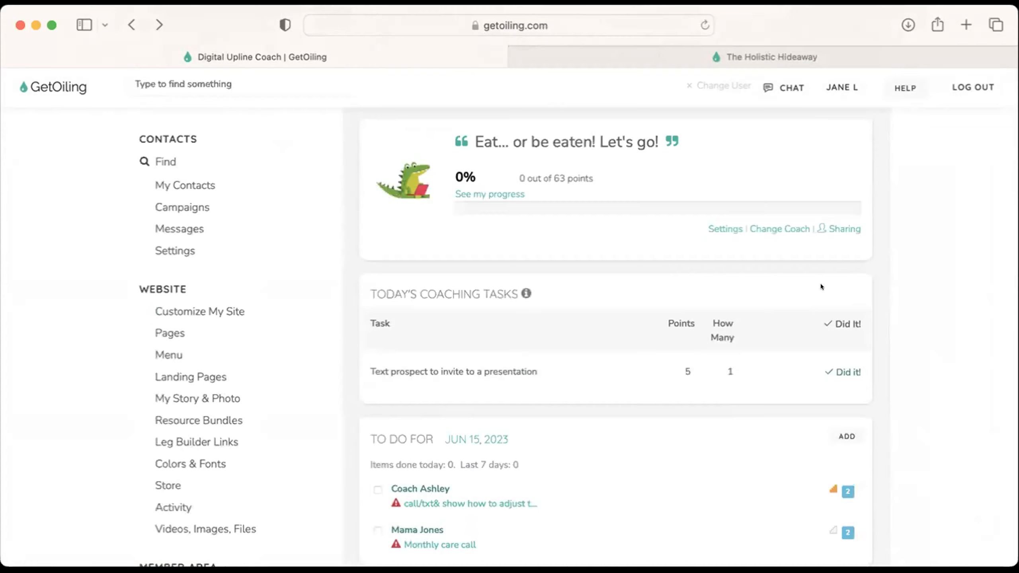
pyautogui.scroll(3, 192, 264)
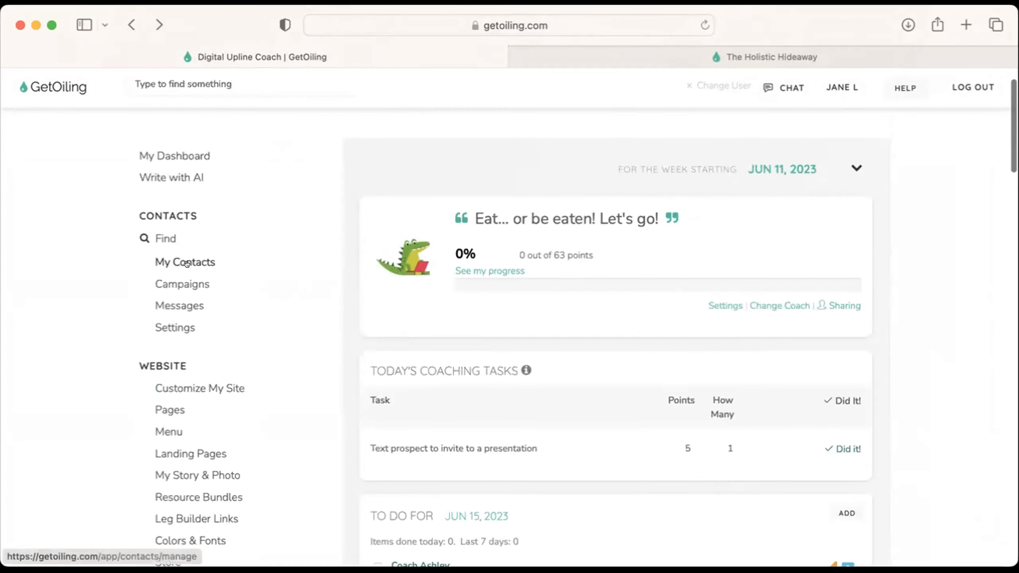
# Step: Highlight the items-done line in the dashboard's to-do list and go to the first listed contact's Contact Progress table
pyautogui.click(158, 161)
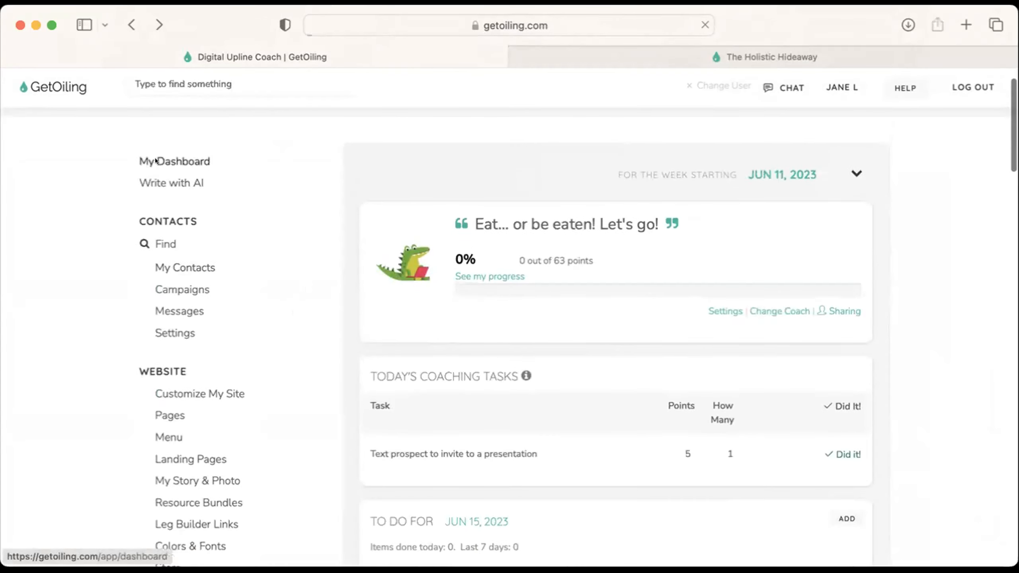
pyautogui.scroll(-10, 757, 400)
pyautogui.moveTo(637, 265); pyautogui.dragTo(830, 264)
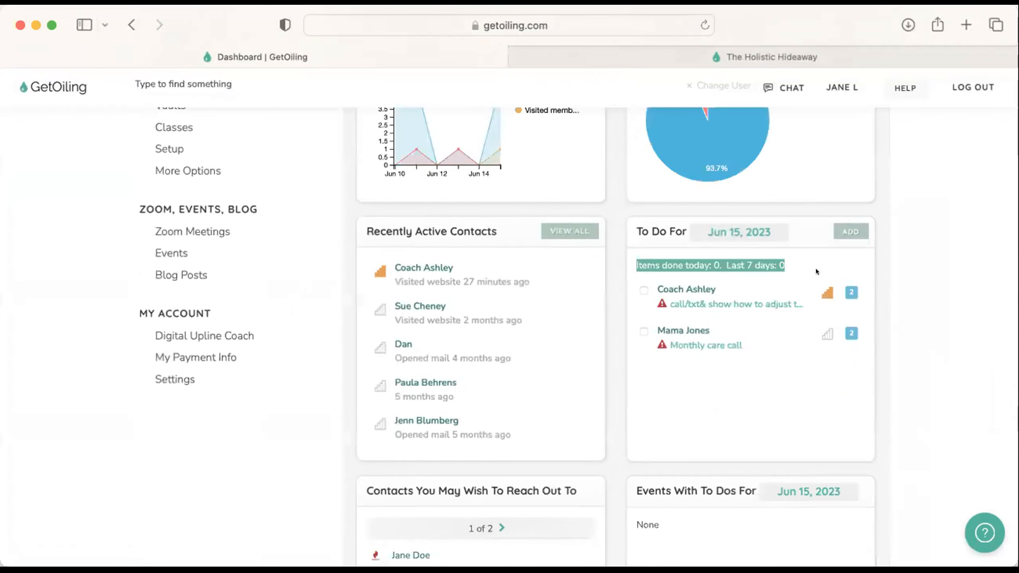
pyautogui.click(686, 289)
pyautogui.scroll(-10, 620, 321)
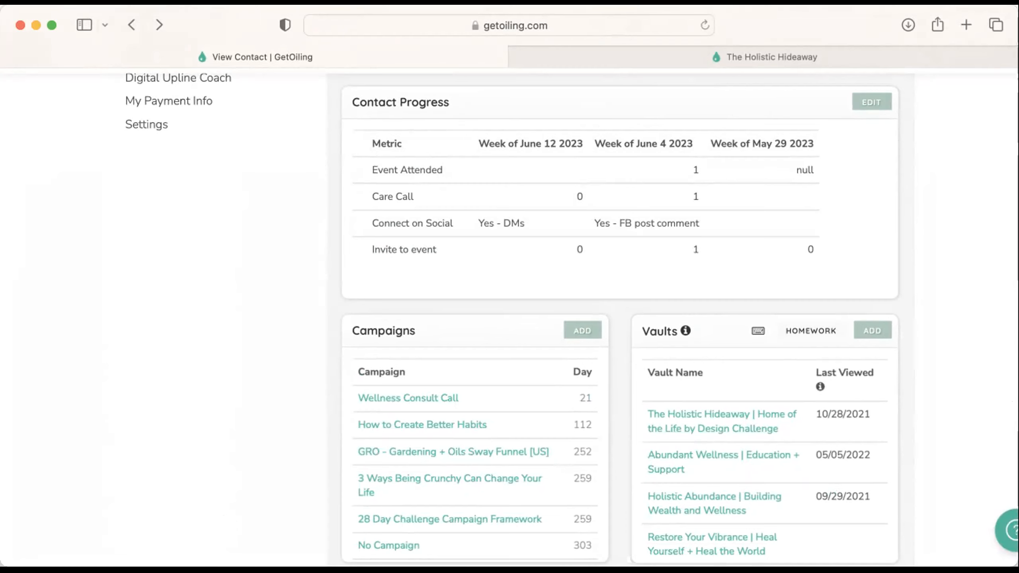